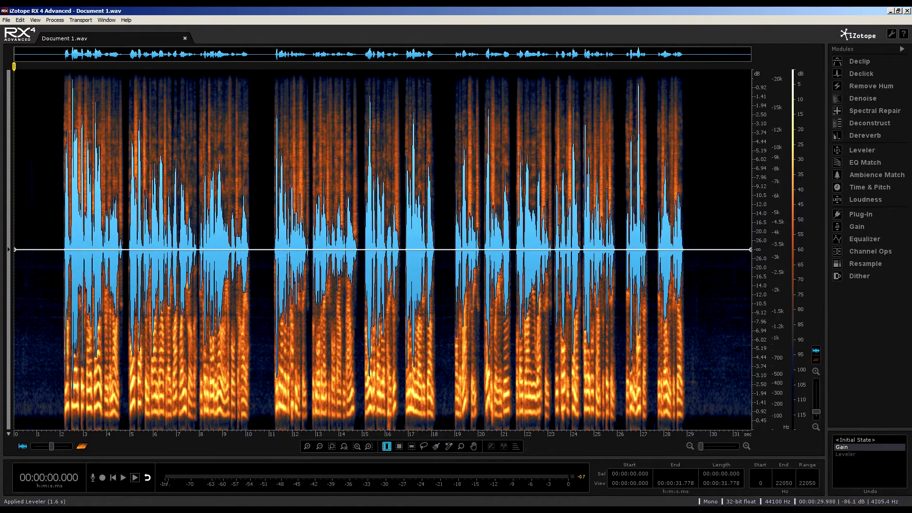
Open the Leveler module and load its Preset 1 preset.
left_click(855, 152)
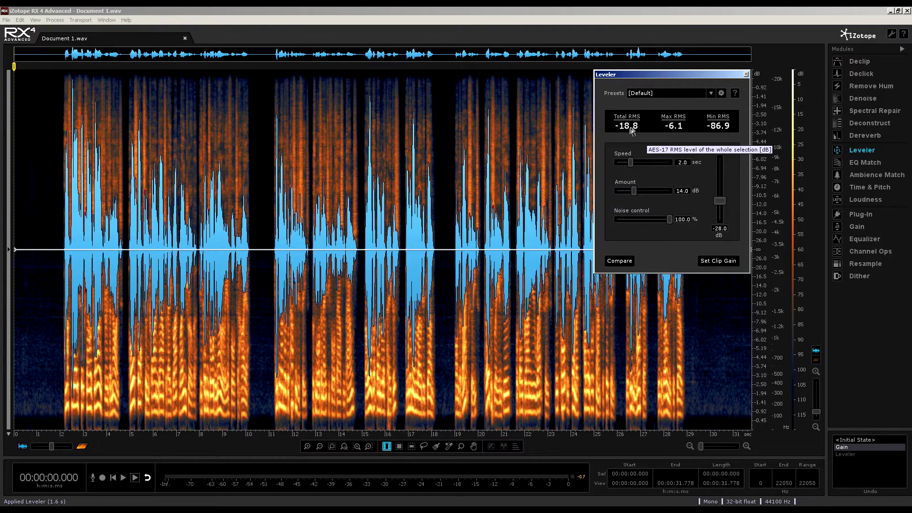
left_click(711, 94)
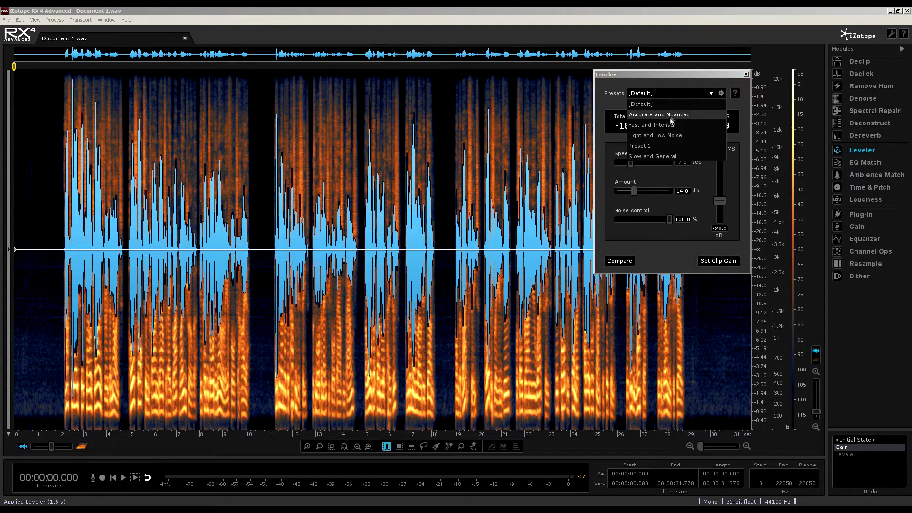
left_click(651, 147)
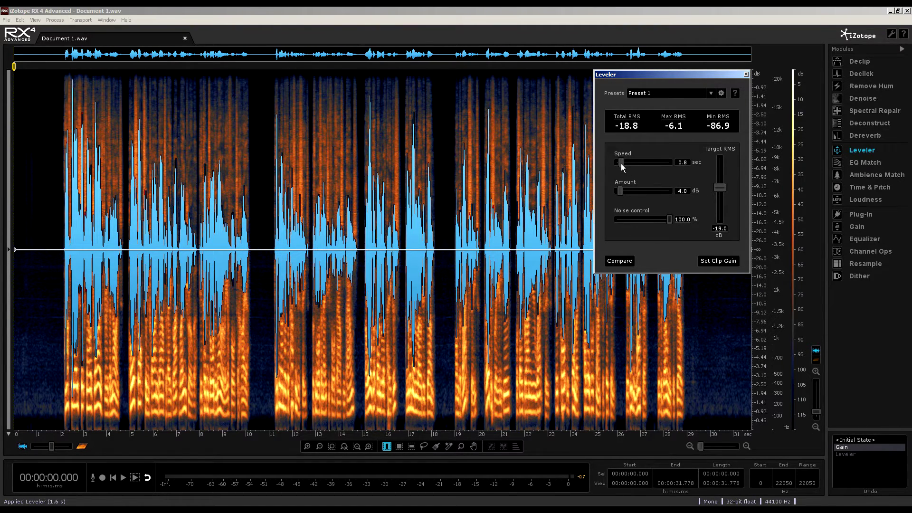
Set the Leveler speed to 0.5 sec and amount to 3 dB, apply the result as clip gain, and close the module.
left_click(687, 162)
type("0.5")
key("Return")
left_click(688, 190)
type("3")
key("Return")
left_click(712, 259)
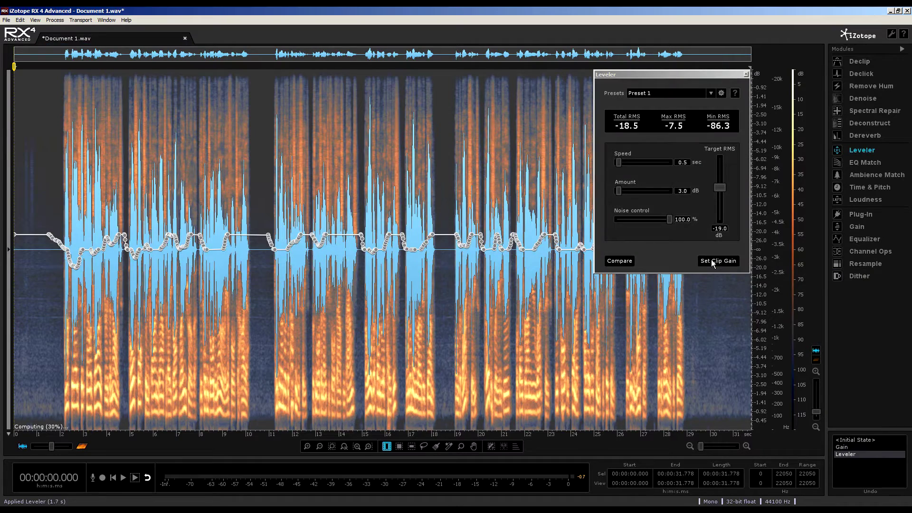
left_click(857, 150)
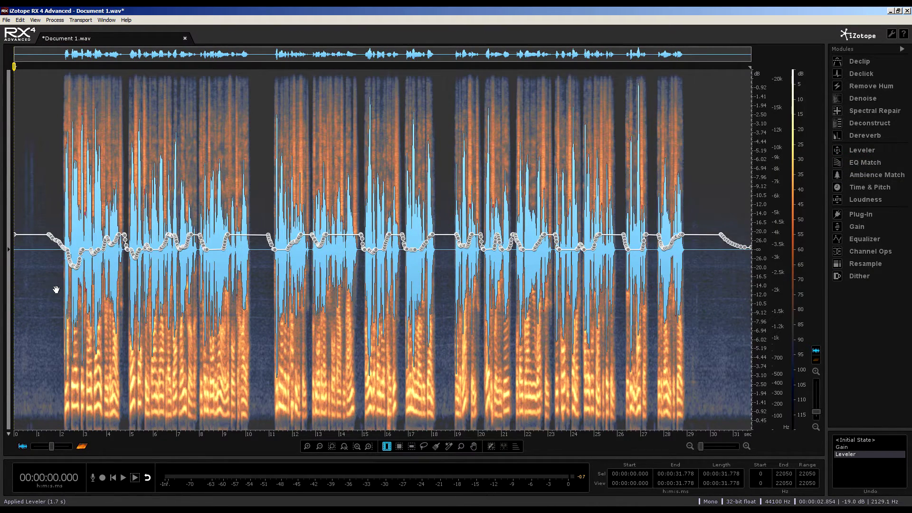
Play the levelled audio from about 0.58 s to near its end, stop playback and return the playhead to the start.
left_click(27, 292)
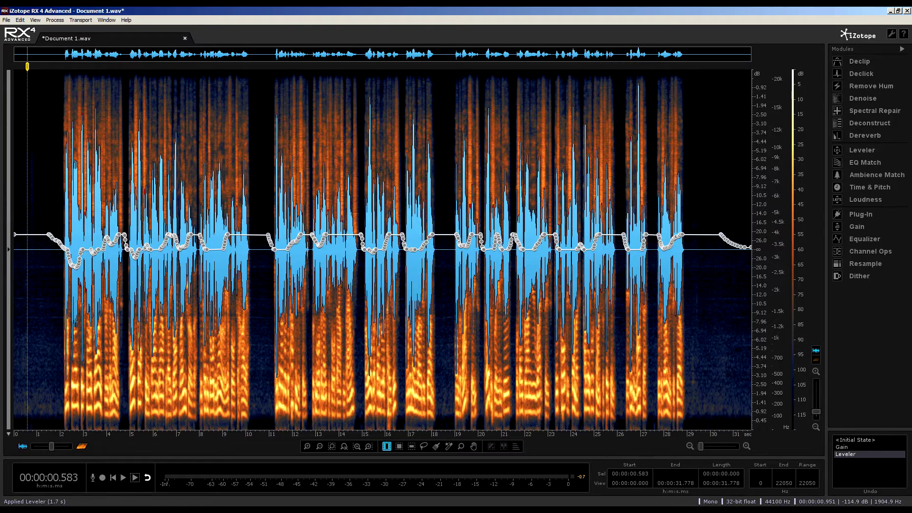
key("space")
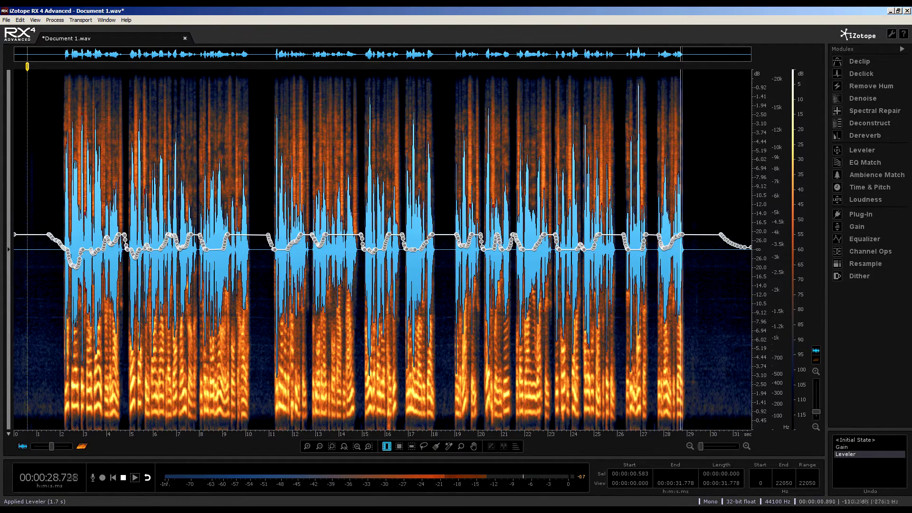
left_click(121, 479)
left_click(112, 478)
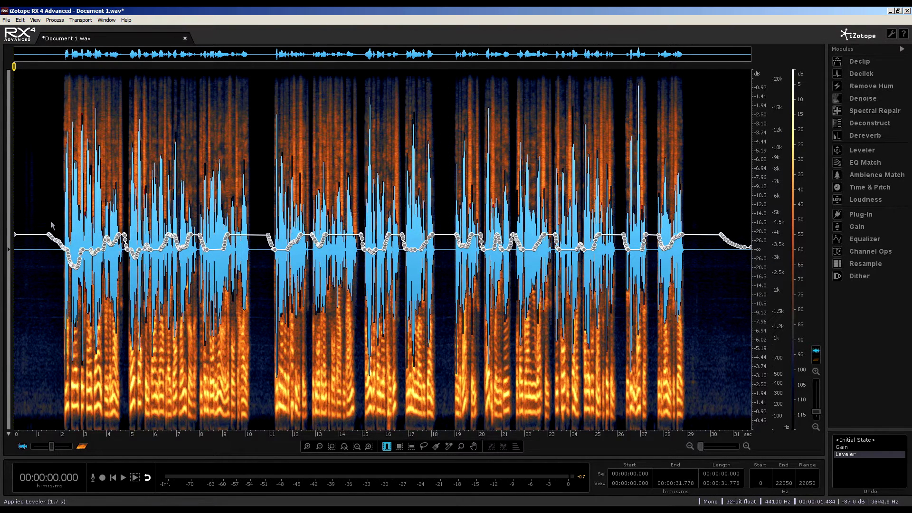
Start exporting the file, review the AIFF, FLAC and OGG format options, and choose WAV.
left_click(7, 20)
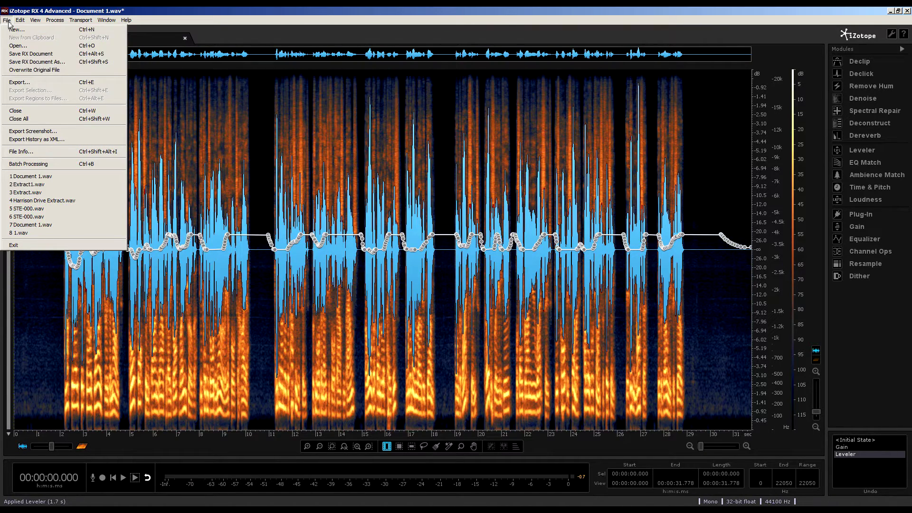
left_click(29, 84)
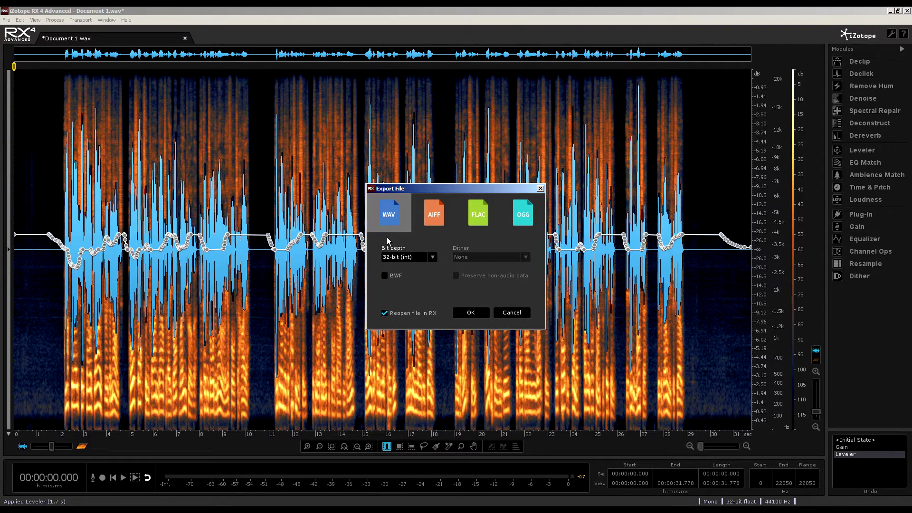
left_click(435, 224)
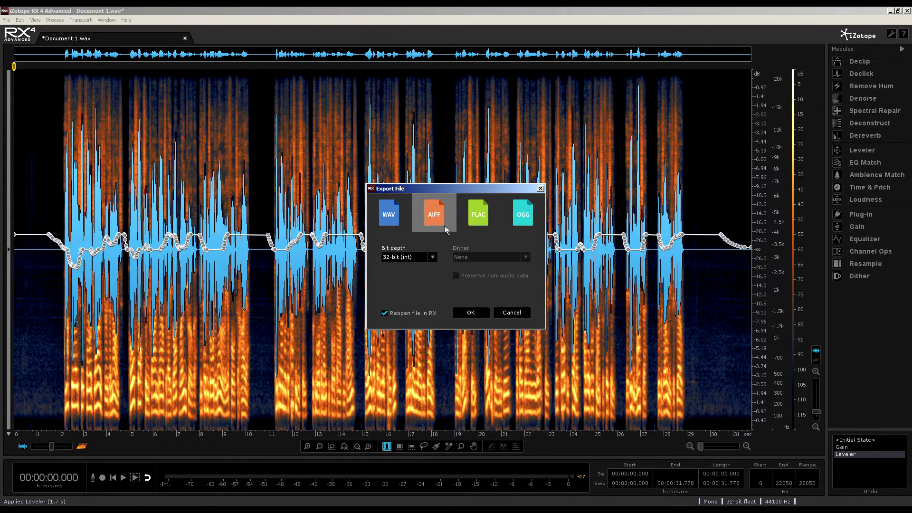
left_click(478, 219)
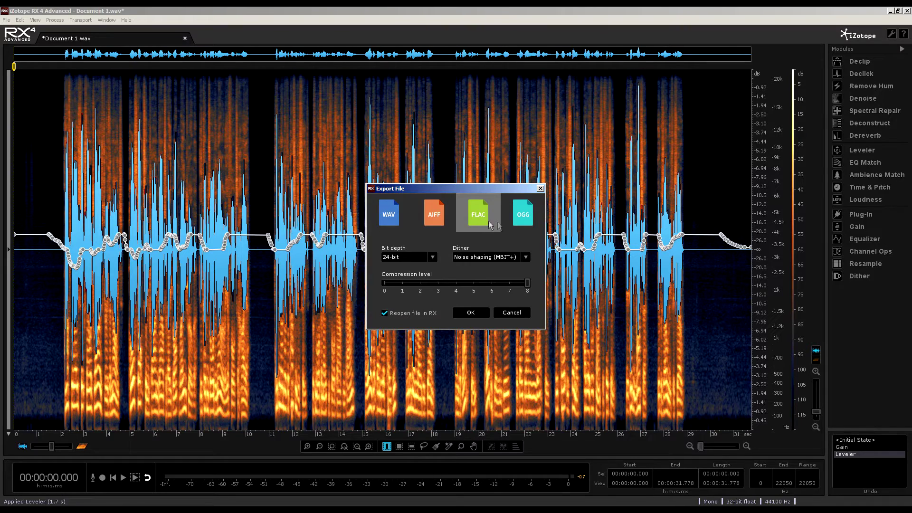
left_click(527, 219)
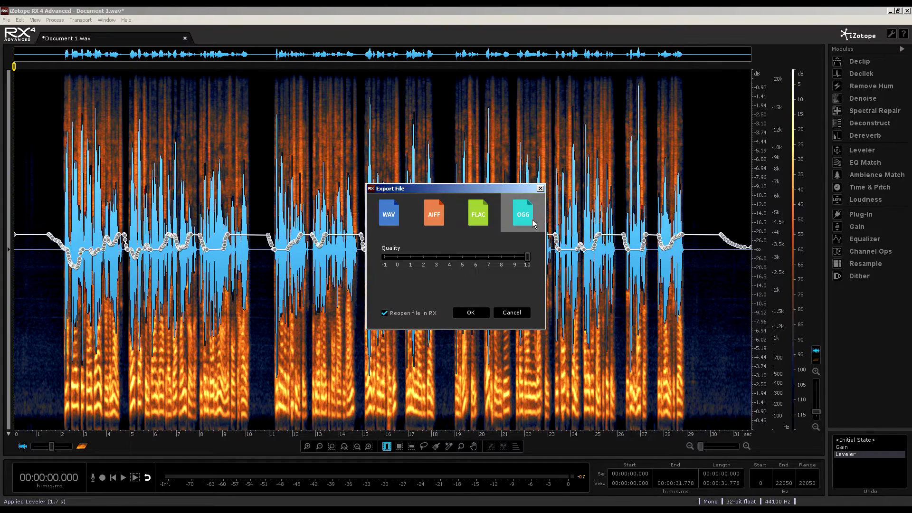
left_click(382, 209)
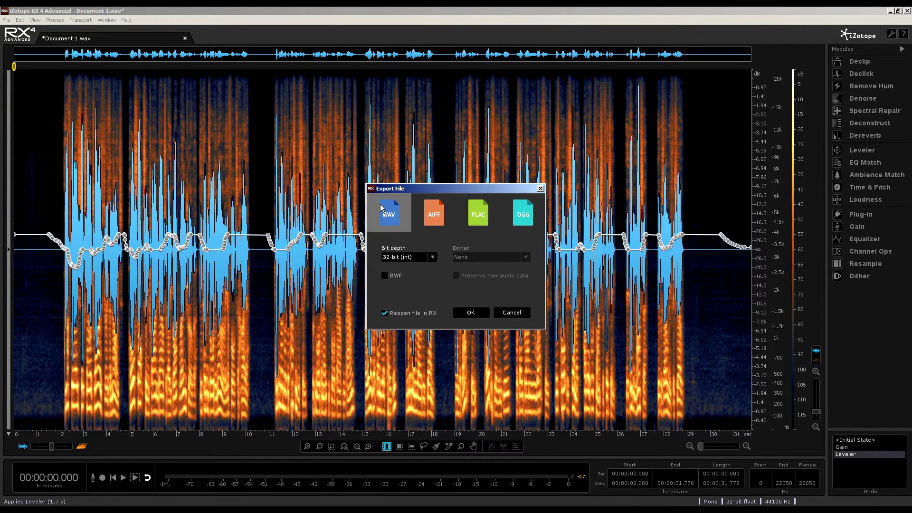
Set the WAV export to 16-bit depth with Noise shaping (MBIT+) dither.
left_click(432, 258)
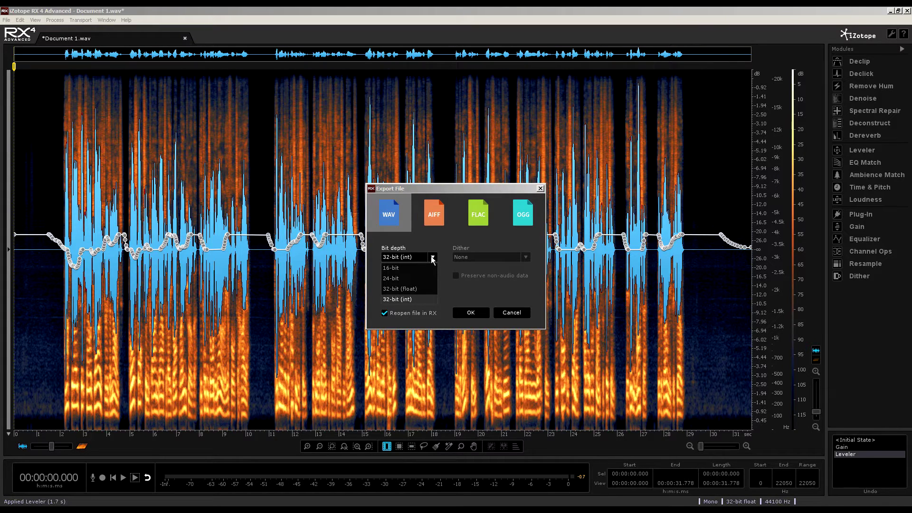
left_click(427, 265)
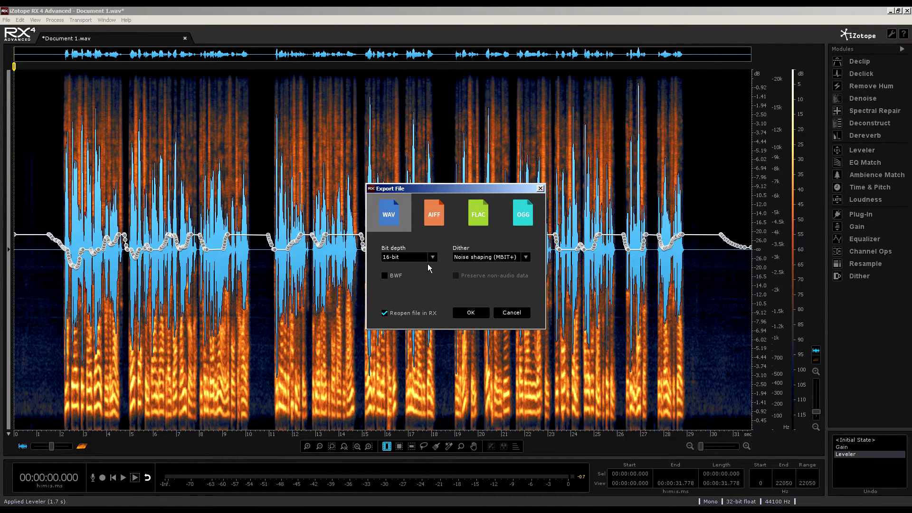
left_click(463, 259)
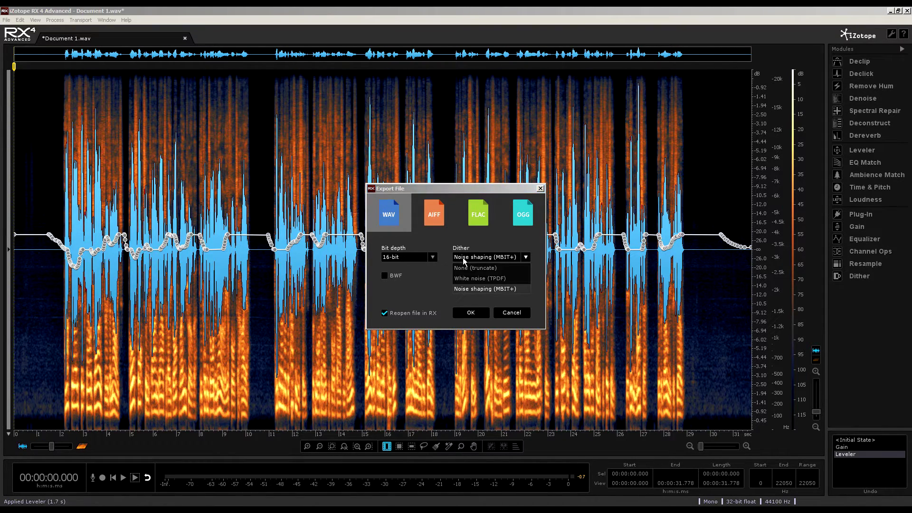
left_click(468, 289)
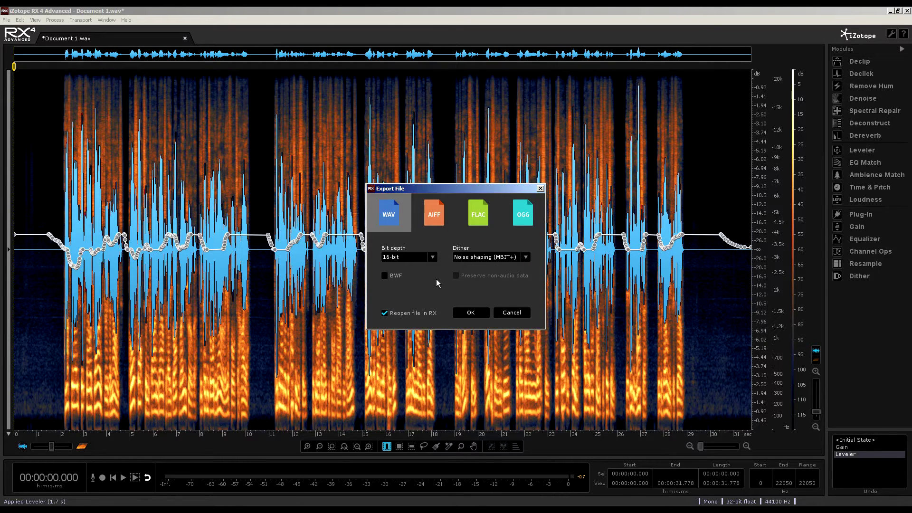
Set the WAV export's bit depth to 32-bit (float), enable BWF and accept the export settings.
left_click(433, 257)
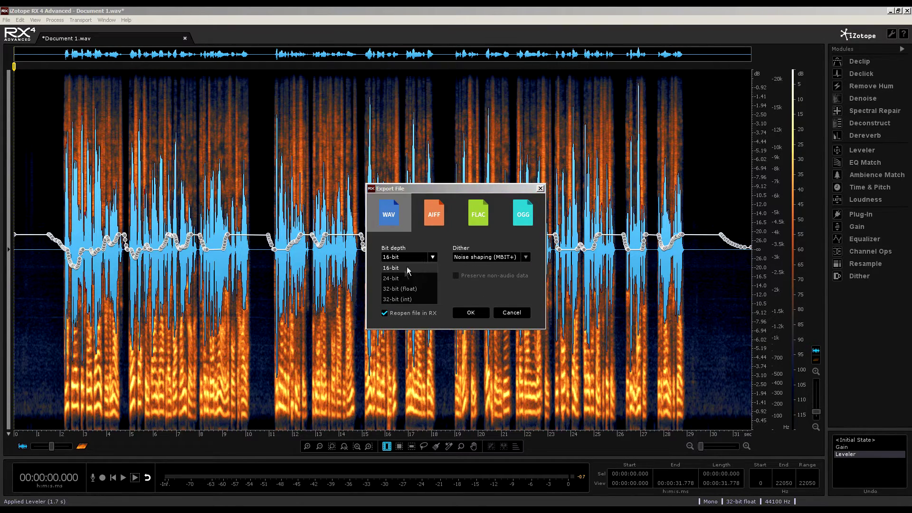
left_click(397, 289)
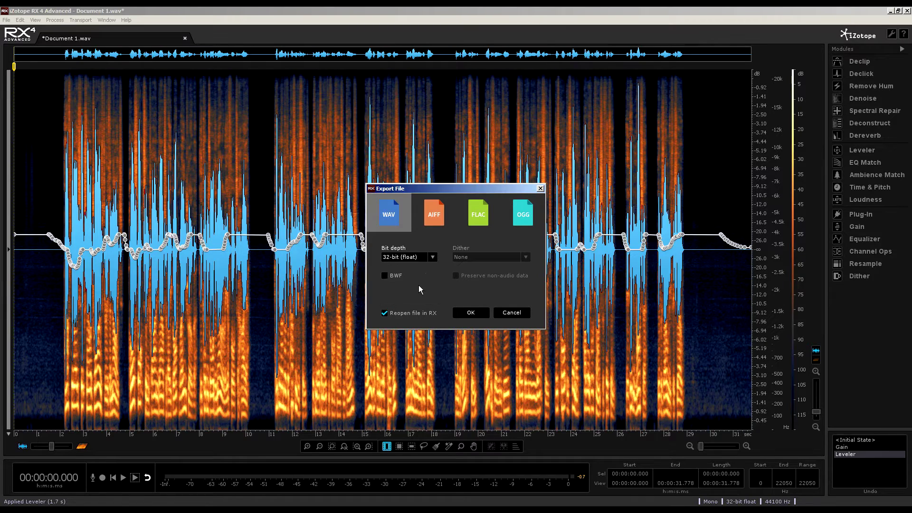
left_click(385, 278)
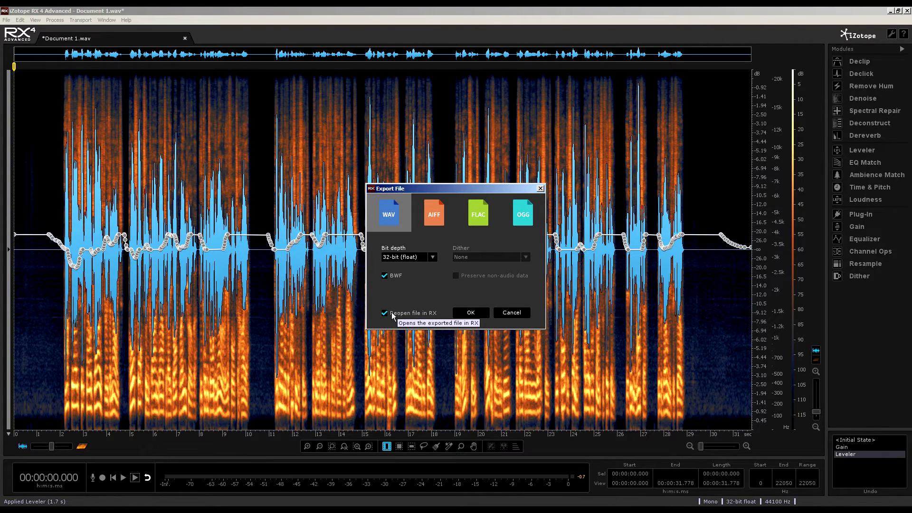
left_click(461, 316)
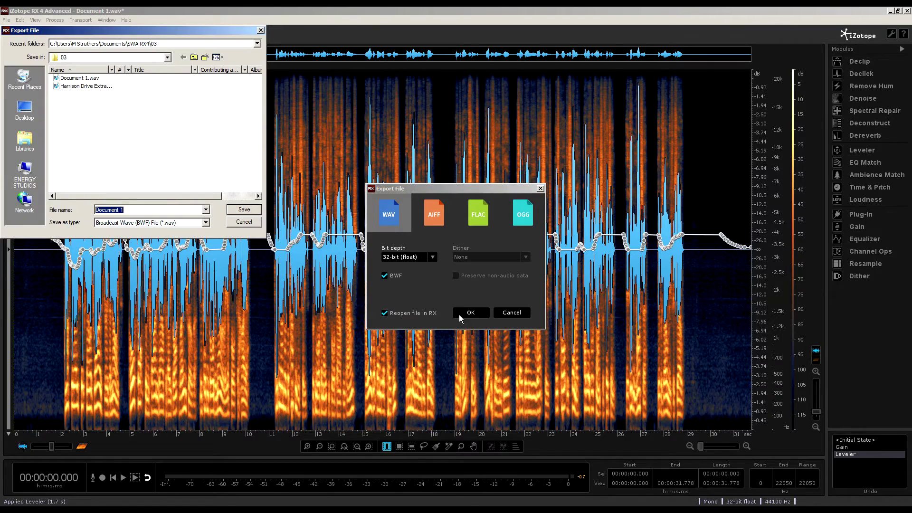
Name the exported file Document 2 and save it in folder 03.
left_click(140, 209)
key("BackSpace")
type("2")
left_click(232, 211)
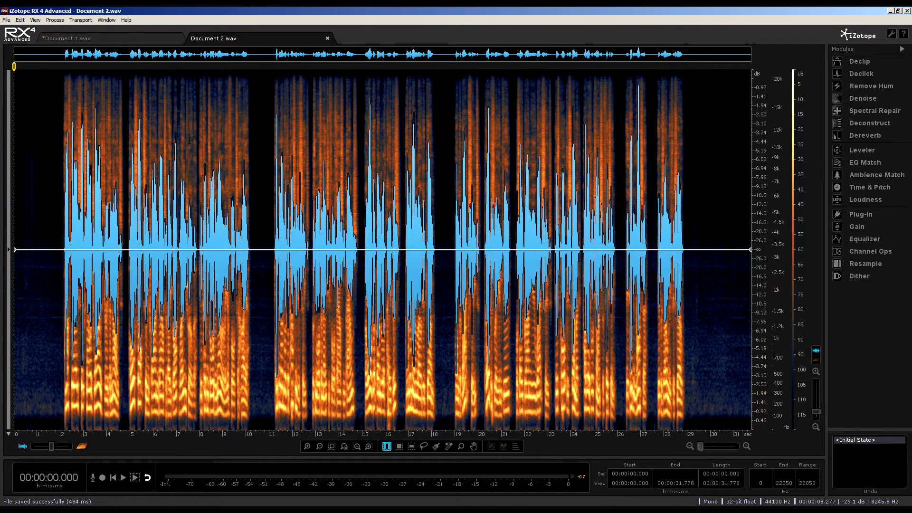
Close Document 1.wav without saving it as an RX Document.
left_click(136, 38)
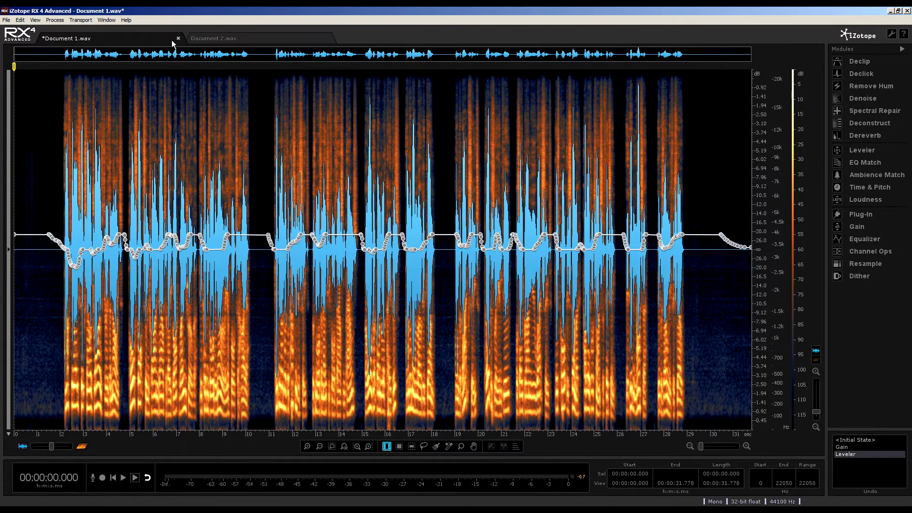
left_click(178, 38)
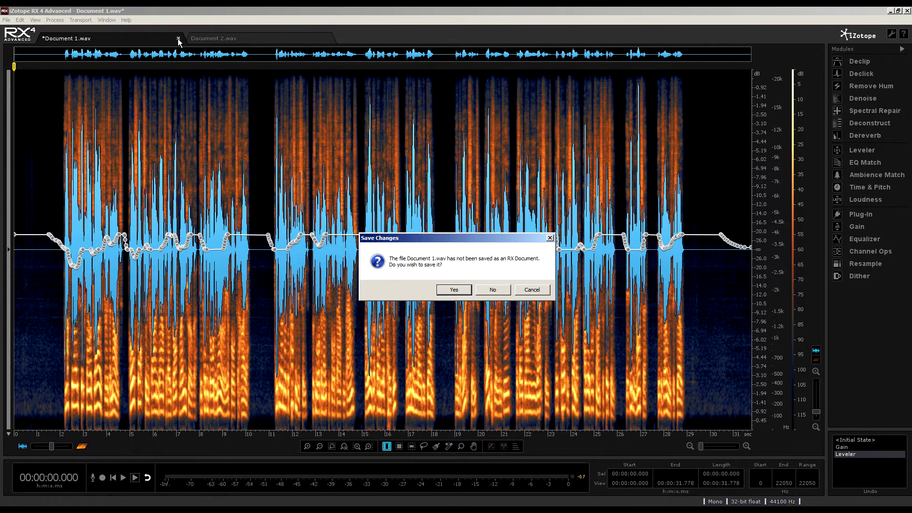
left_click(481, 289)
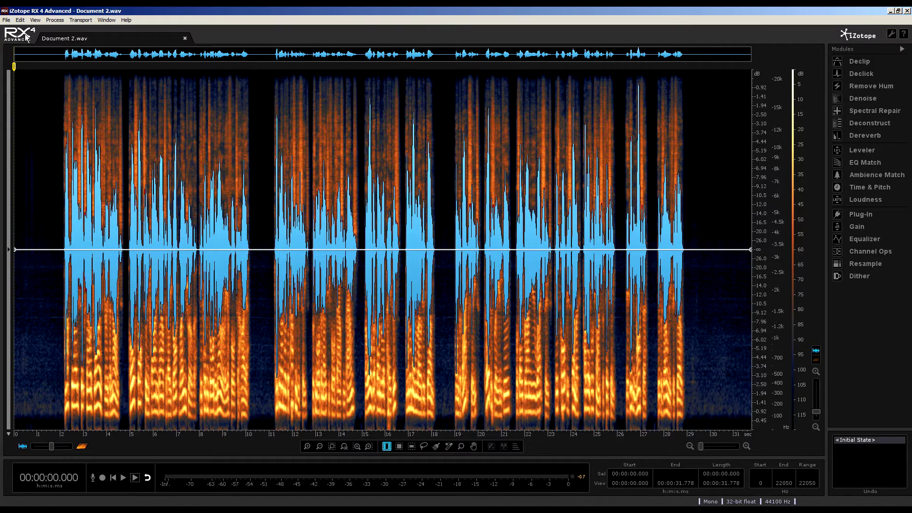
Hide the clip gain line, normalize Document 2.wav to a -0.50 dBFS target peak level, and clear the selection.
left_click(35, 20)
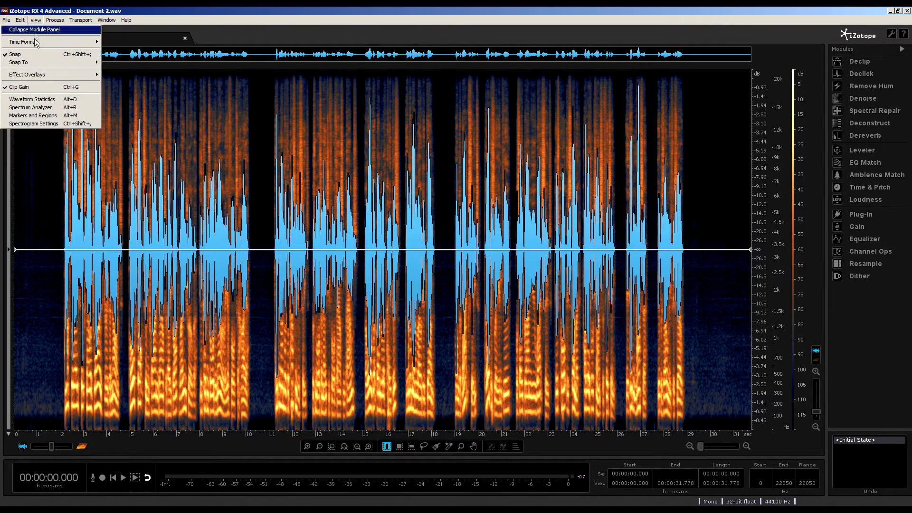
left_click(32, 90)
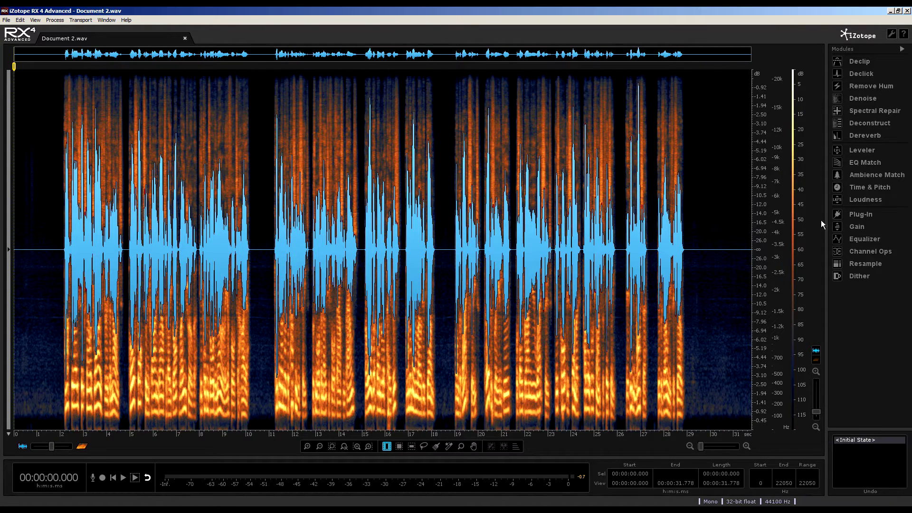
left_click(858, 227)
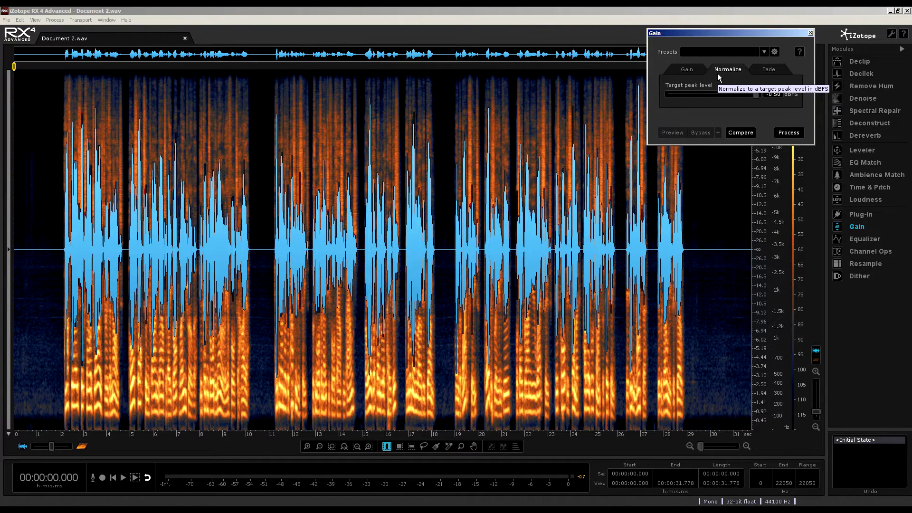
left_click(785, 134)
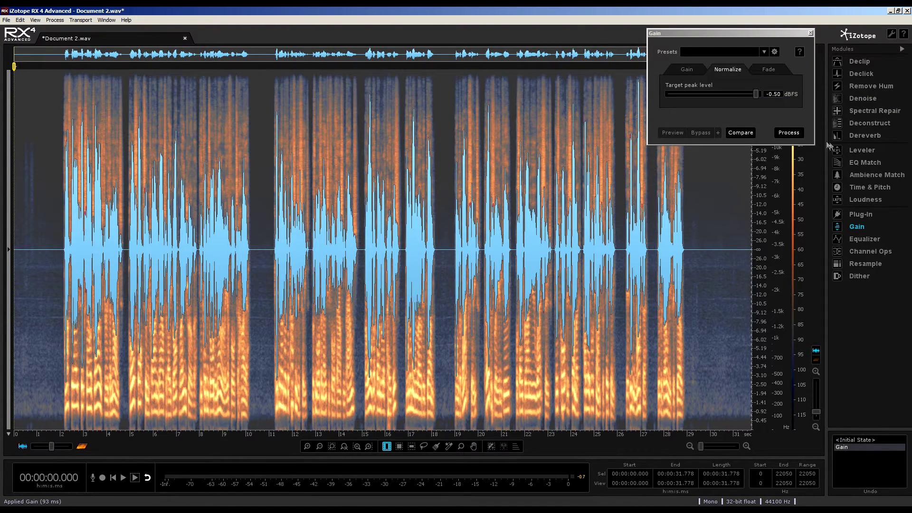
left_click(855, 227)
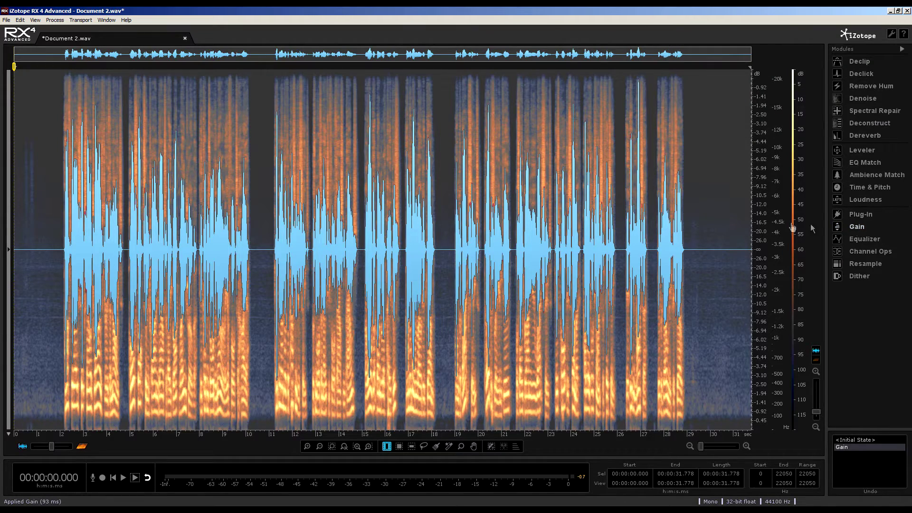
left_click(617, 250)
left_click(32, 269)
left_click(112, 478)
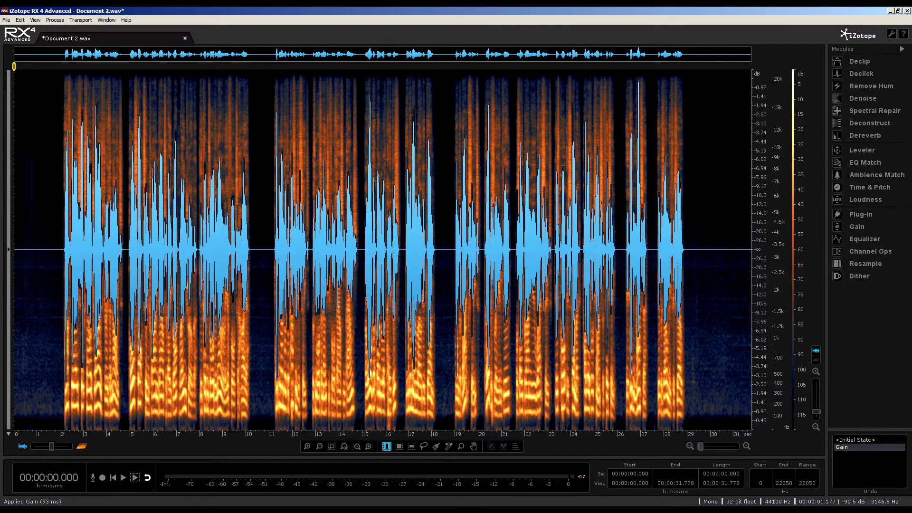
Overwrite the original Document 2.wav file with the normalized audio.
left_click(7, 20)
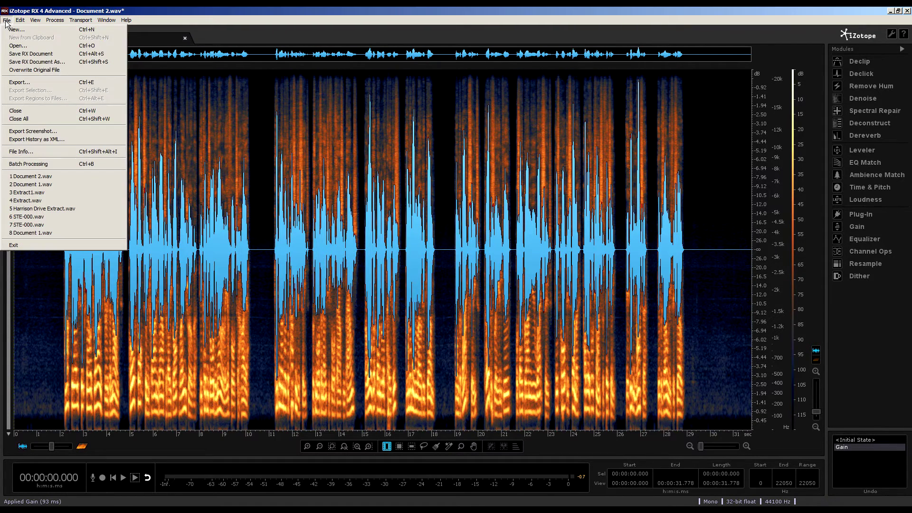
left_click(9, 71)
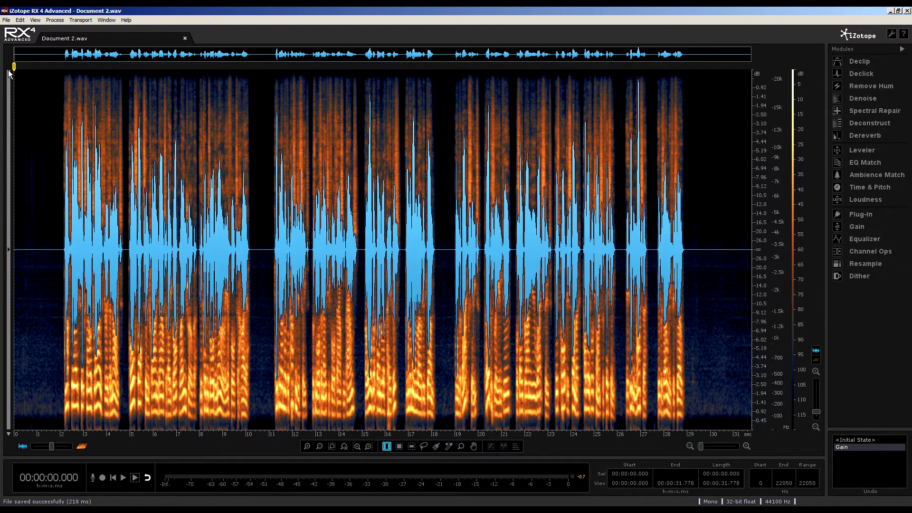
Open Harrison Drive Extract.wav from folder 03.
left_click(6, 20)
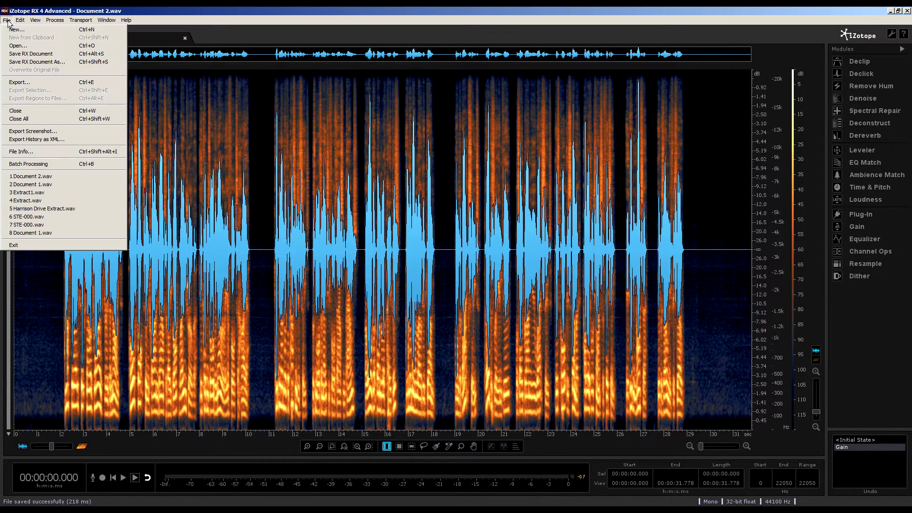
left_click(18, 46)
left_click(81, 95)
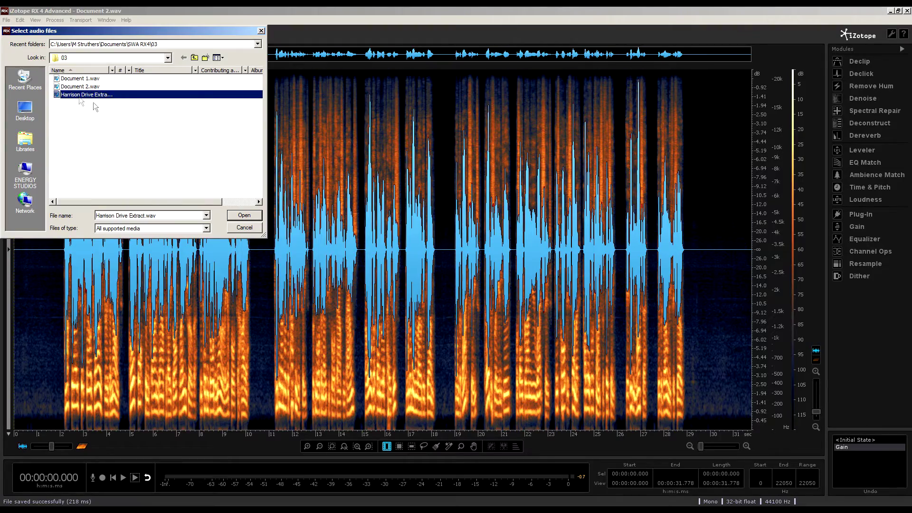
left_click(233, 217)
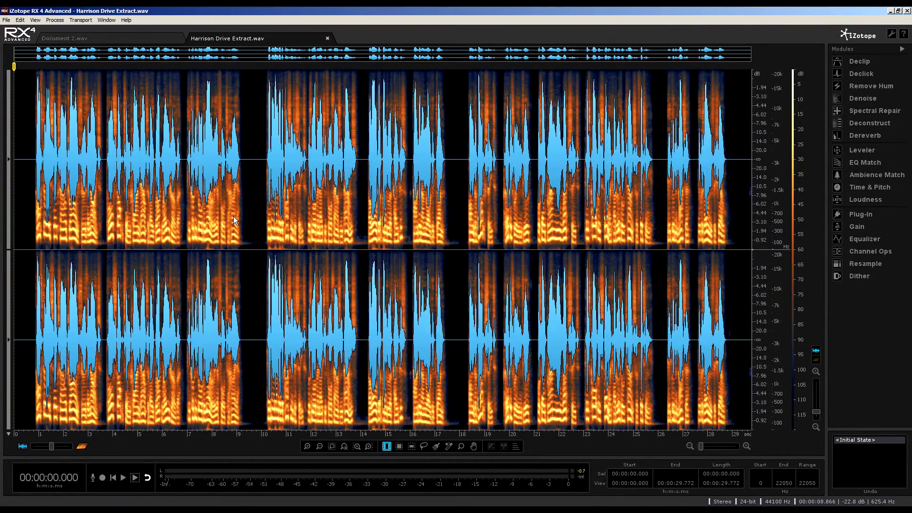
Select the phrase between the two pauses in Harrison Drive Extract.wav, from about 6.87 s to 9.91 s.
left_click(162, 209)
scroll(169, 249, "up", 3)
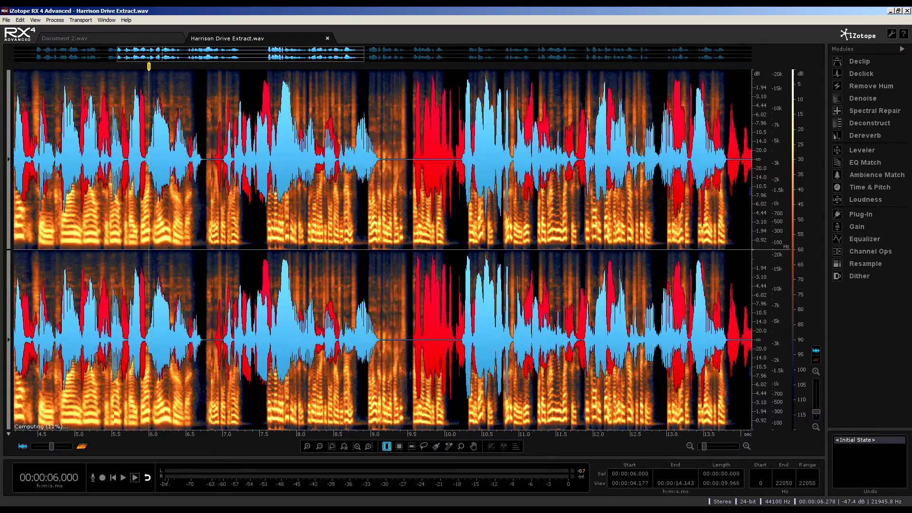
left_click(212, 183)
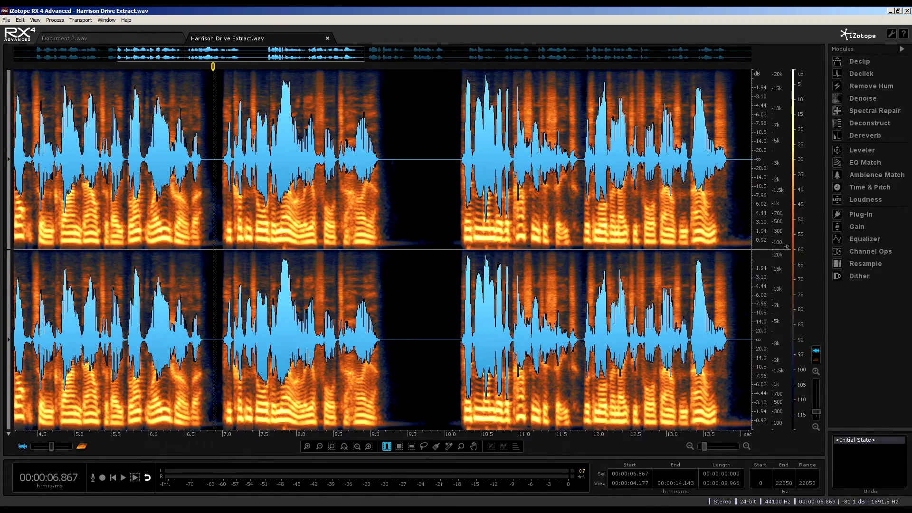
left_click(438, 164)
left_click_drag(438, 163, 213, 163)
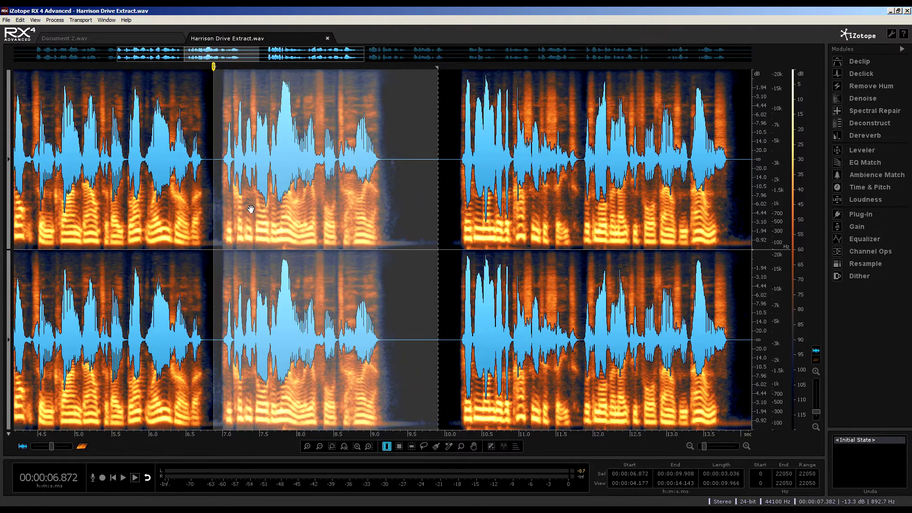
Export only the selected phrase as a 32-bit (float) broadcast WAV, with the file set to reopen in RX.
left_click(6, 21)
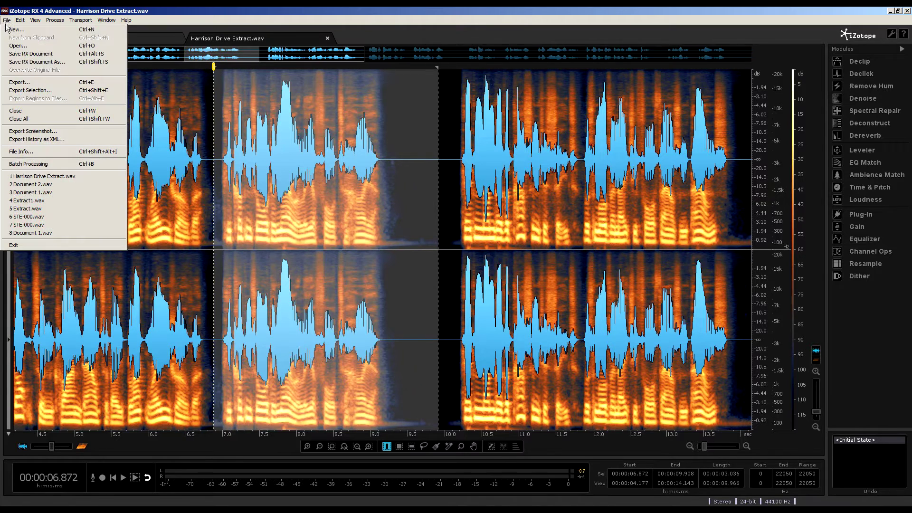
left_click(19, 91)
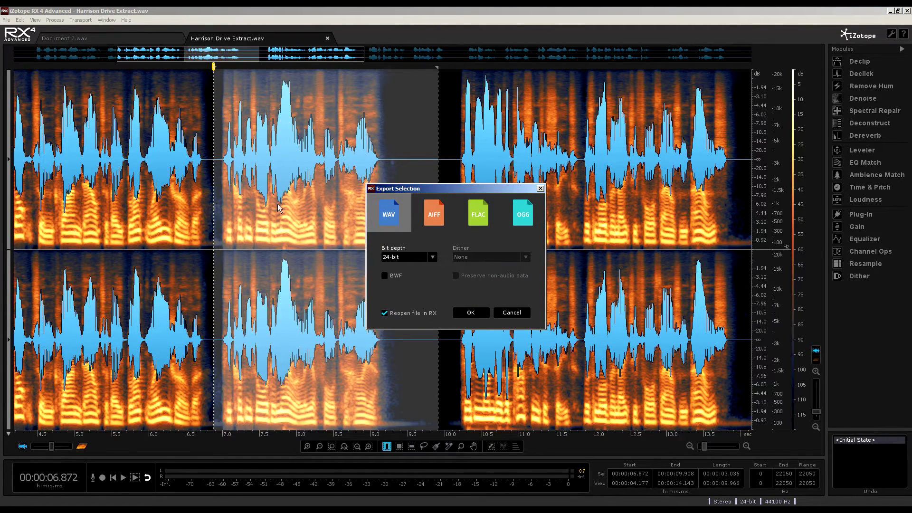
left_click(424, 258)
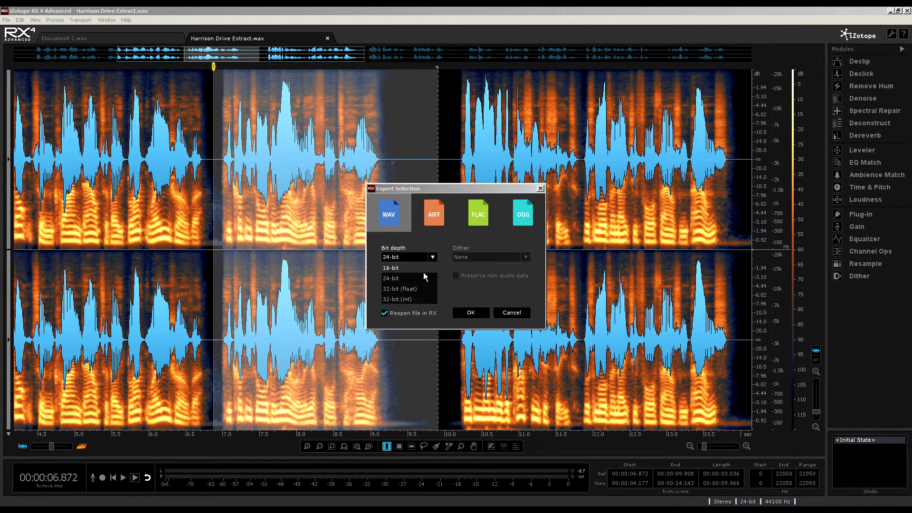
left_click(415, 290)
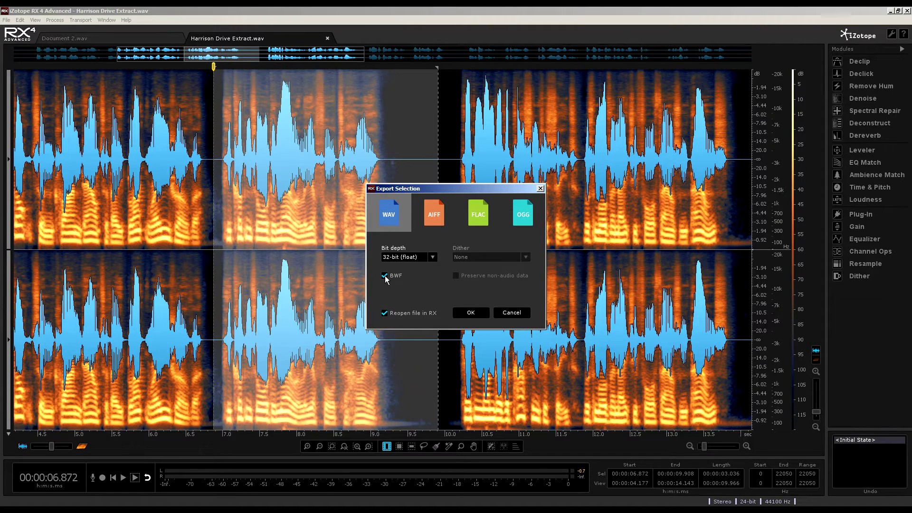
left_click(483, 315)
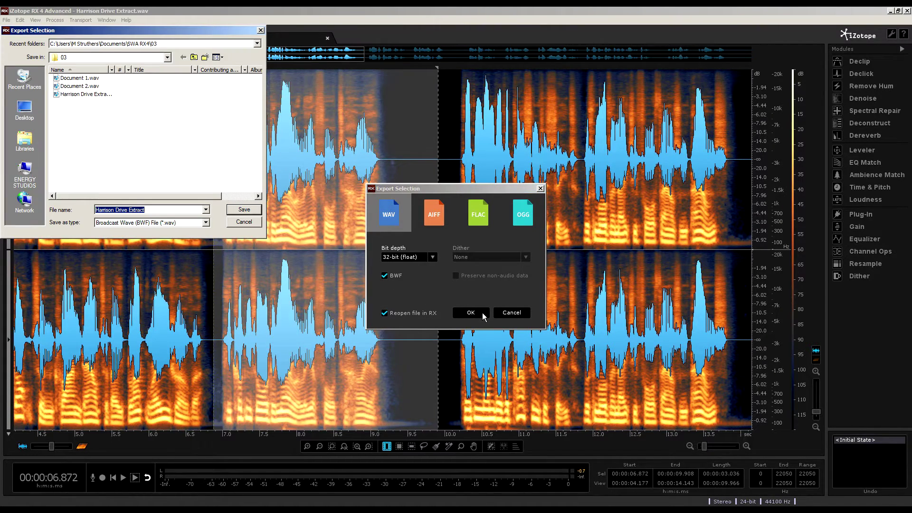
Save the exported selection as Harrison Drive Extract 2 in folder 03, and close the original Harrison Drive Extract.wav.
left_click(156, 207)
type("2")
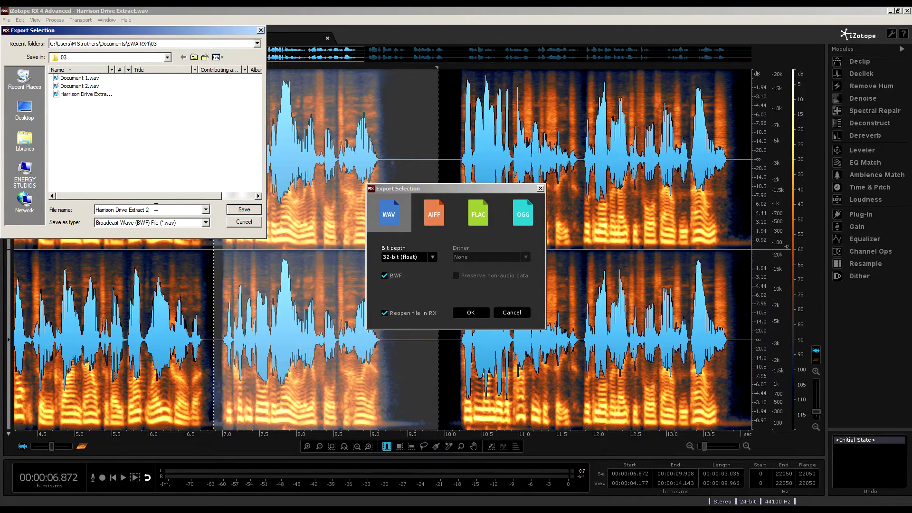
left_click(227, 211)
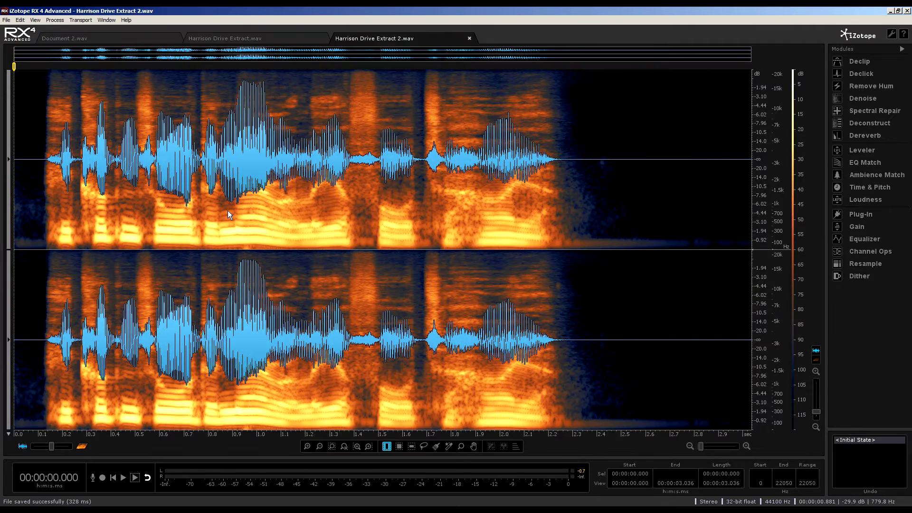
left_click(297, 43)
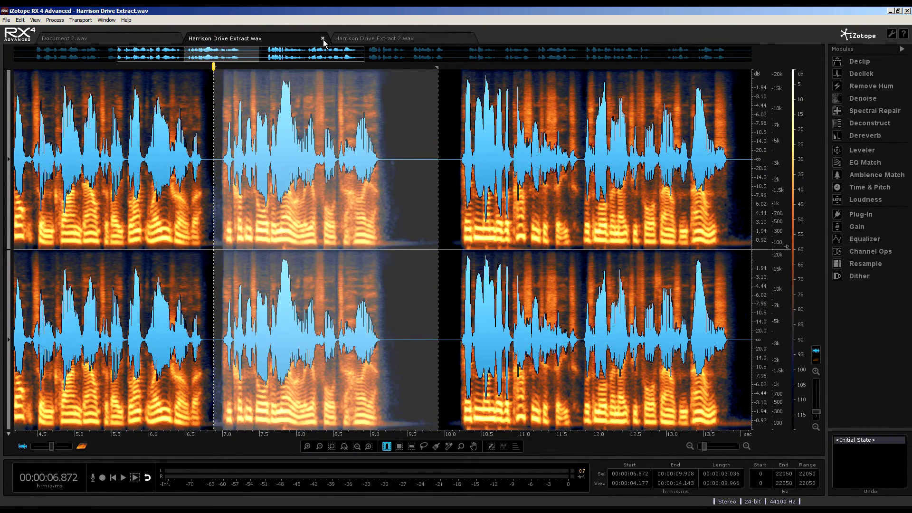
left_click(323, 39)
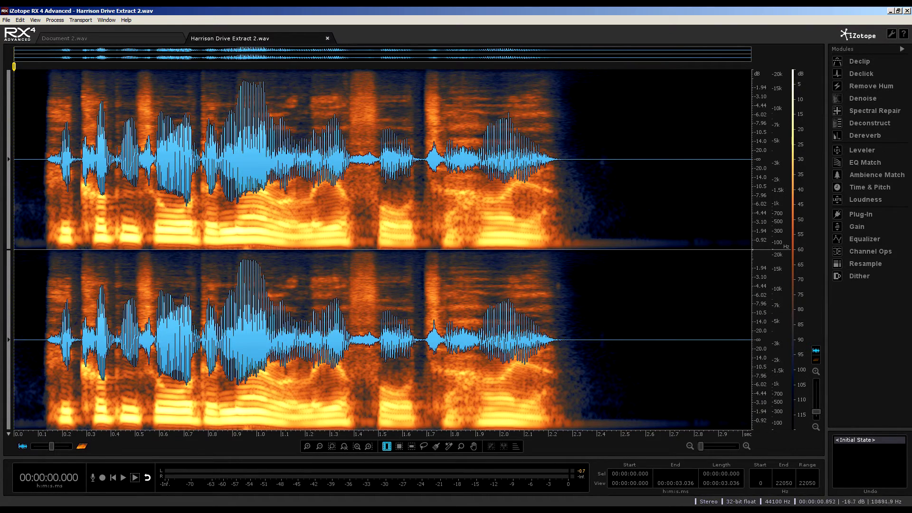
Play Harrison Drive Extract 2.wav from the beginning, stop near its end, and return the playhead to the start.
left_click(139, 218)
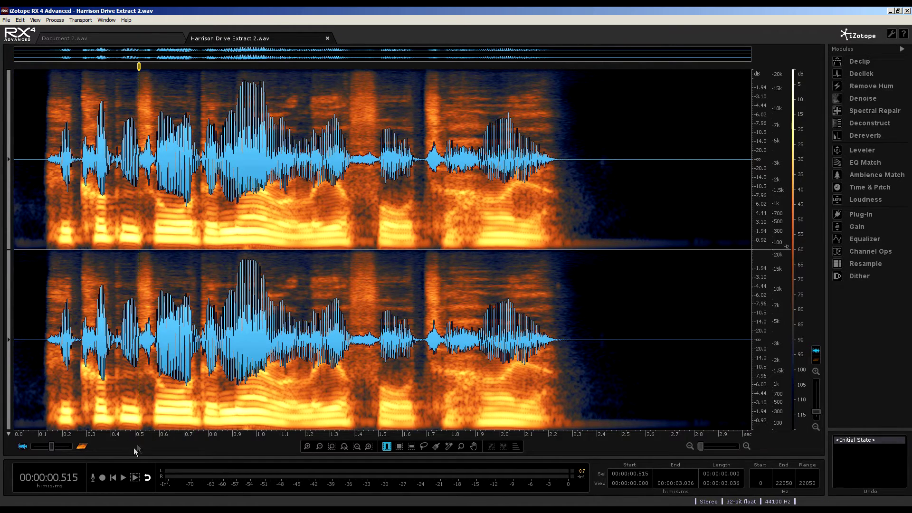
left_click(113, 477)
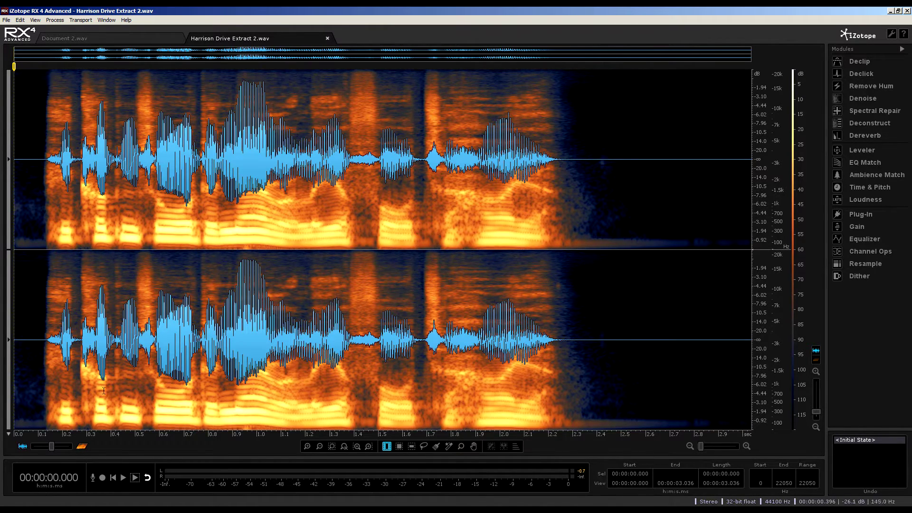
left_click(126, 477)
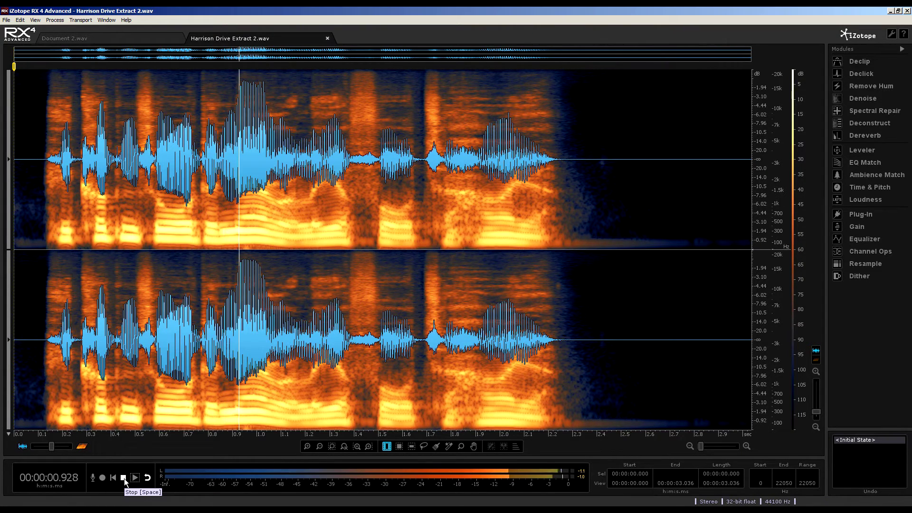
left_click(123, 478)
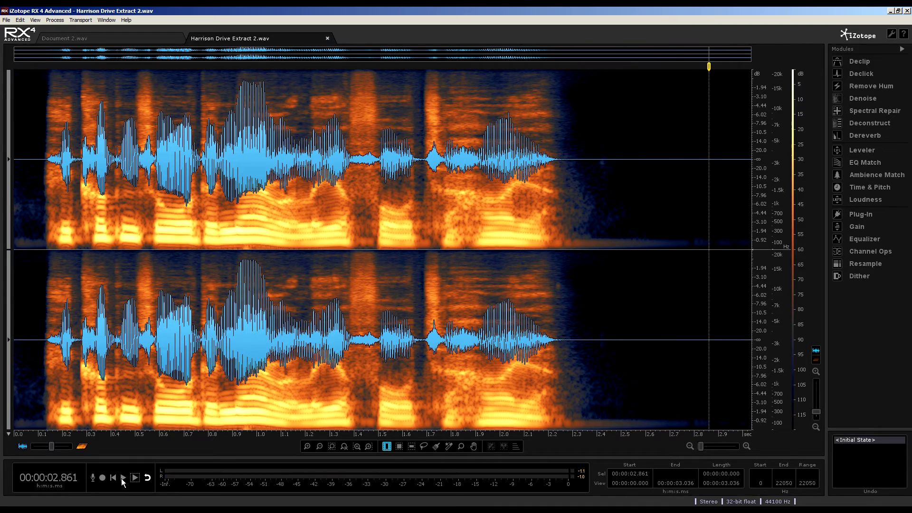
left_click(114, 479)
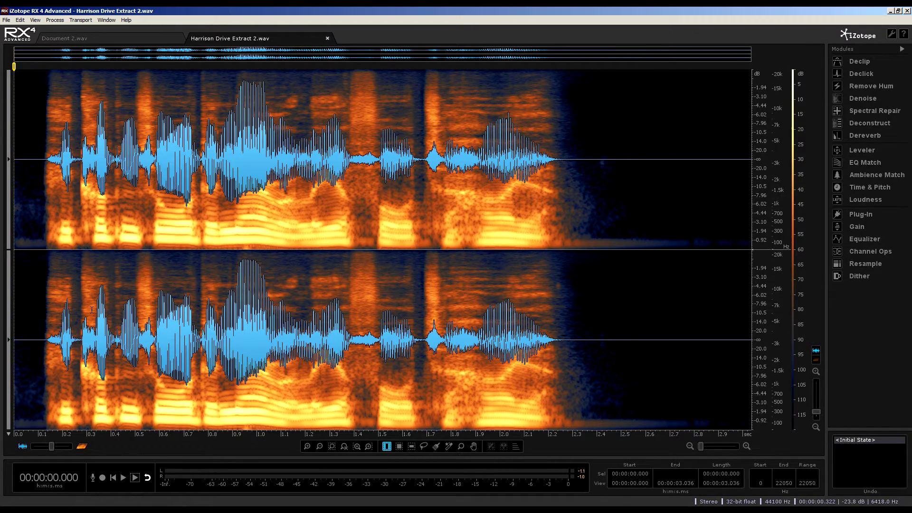
Examine the extract in the Spectrum Analyzer during playback and at the loud peak near 0.94 s, then close the analyzer.
left_click(35, 20)
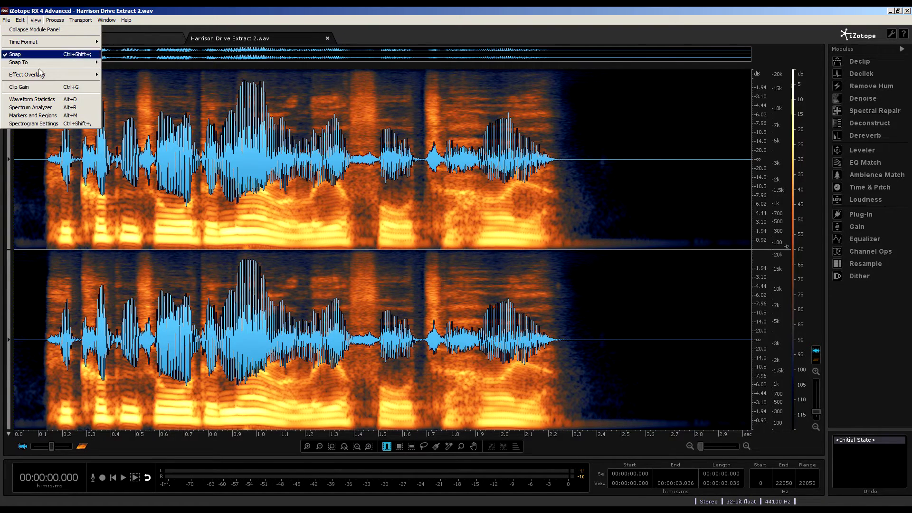
left_click(37, 107)
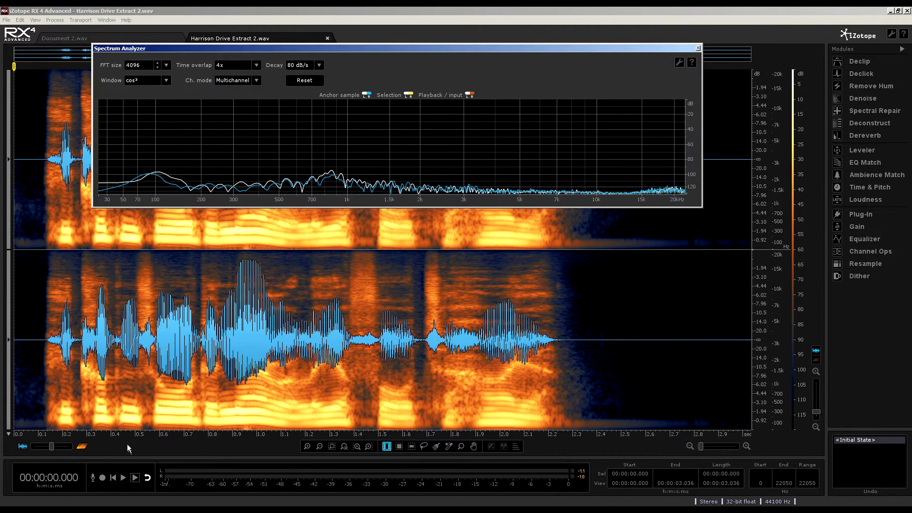
left_click(122, 478)
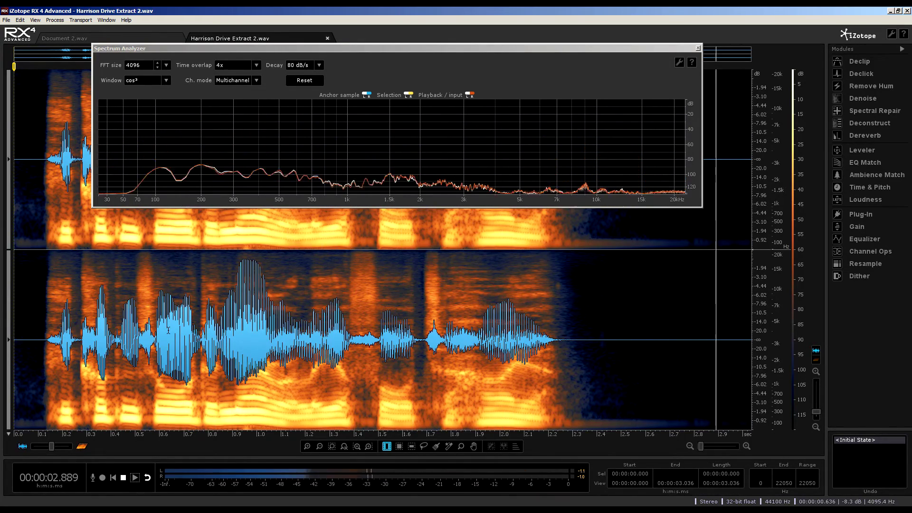
left_click(123, 478)
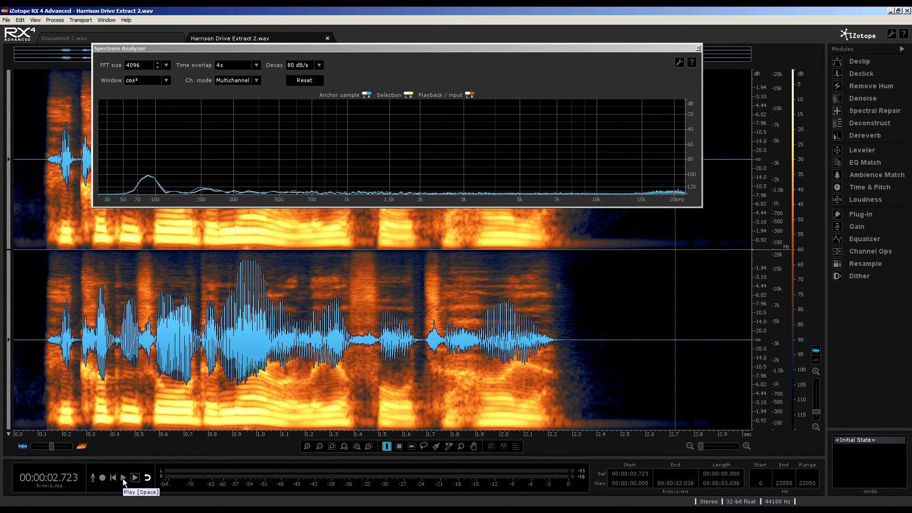
left_click(113, 479)
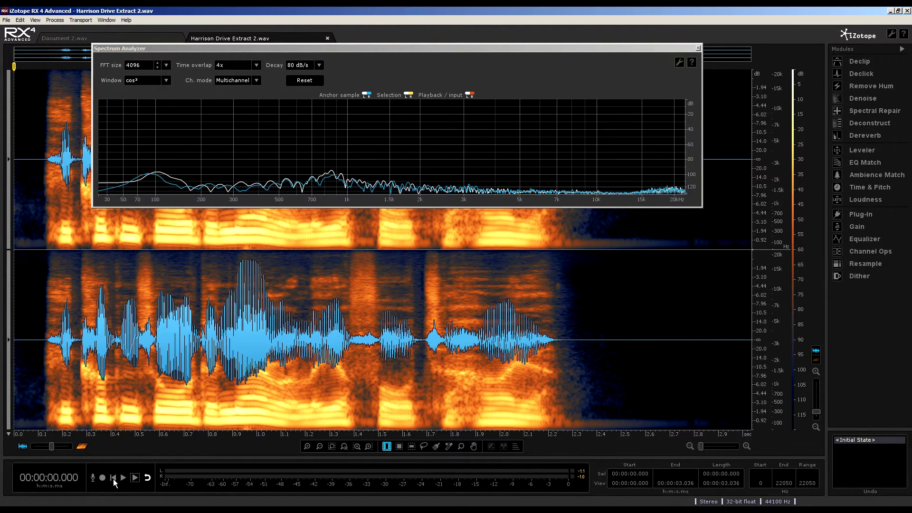
left_click(242, 246)
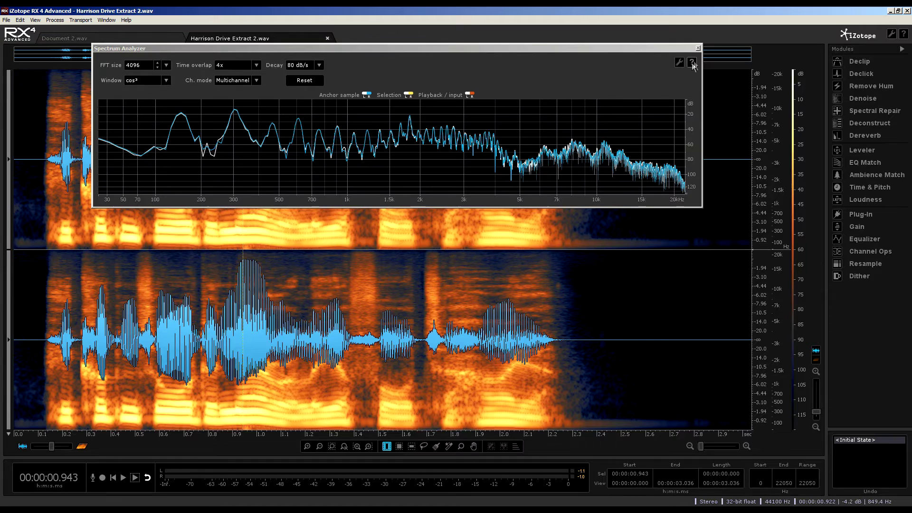
left_click(698, 48)
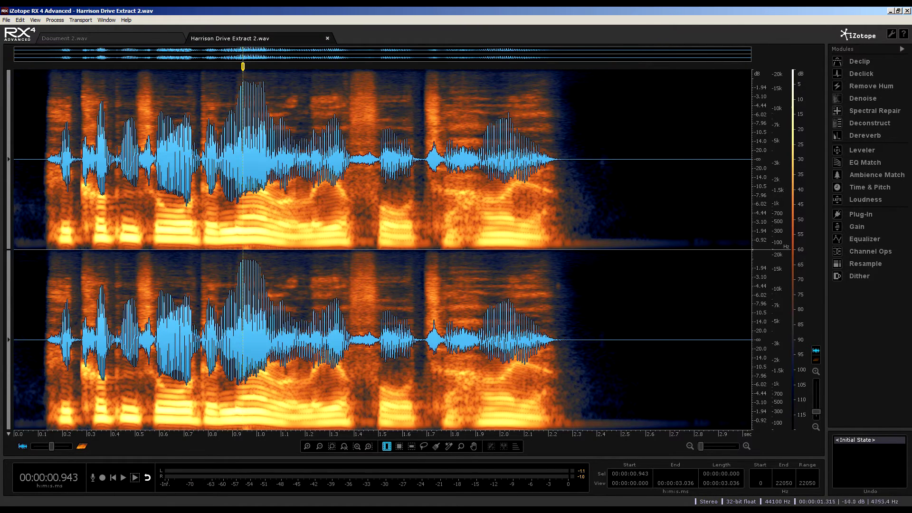
Select all of Harrison Drive Extract 2.wav from its start and have EQ Match learn its frequency profile.
left_click(114, 477)
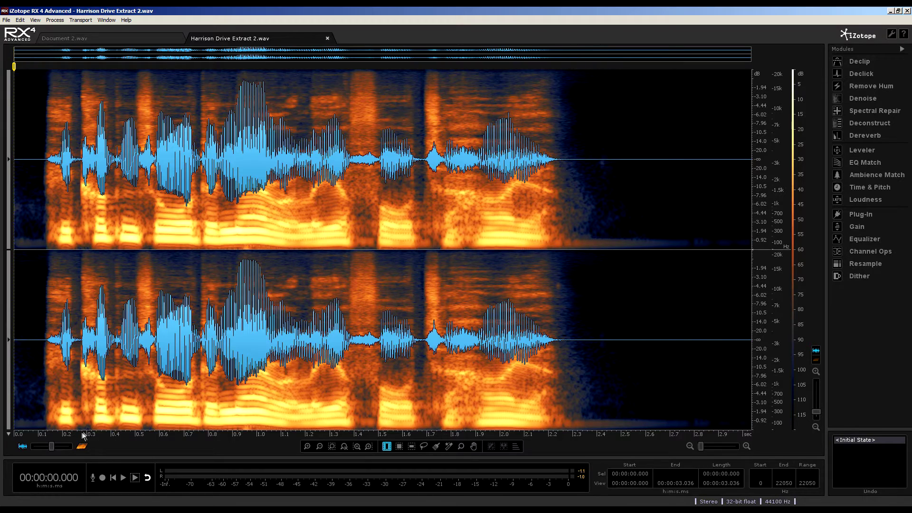
key("ctrl+a")
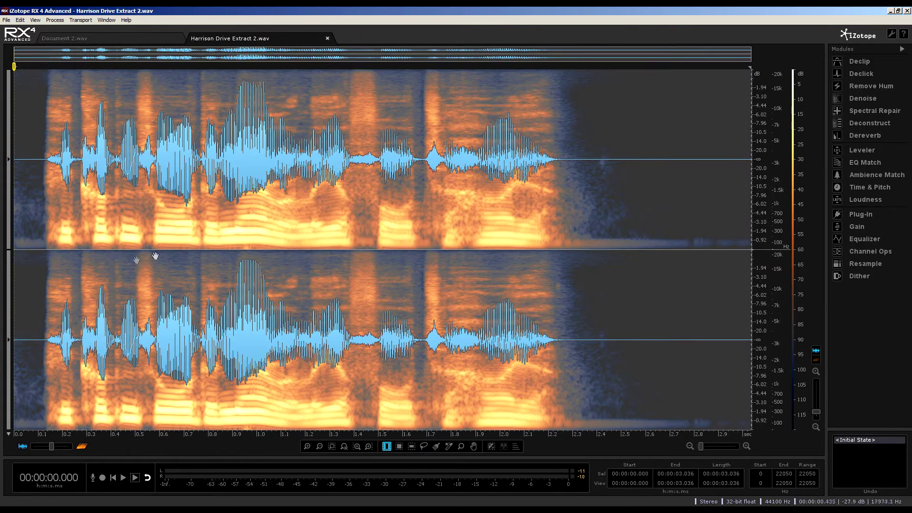
left_click(859, 163)
left_click_drag(723, 33, 597, 104)
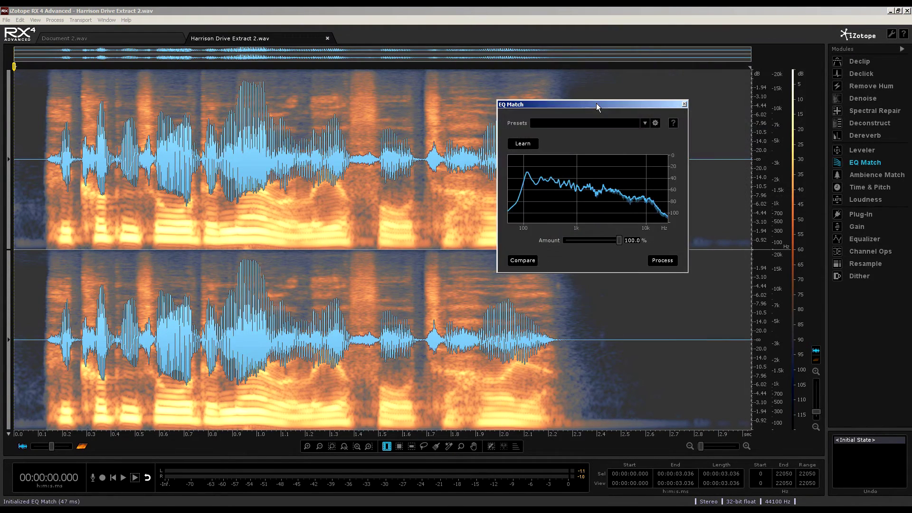
left_click(524, 144)
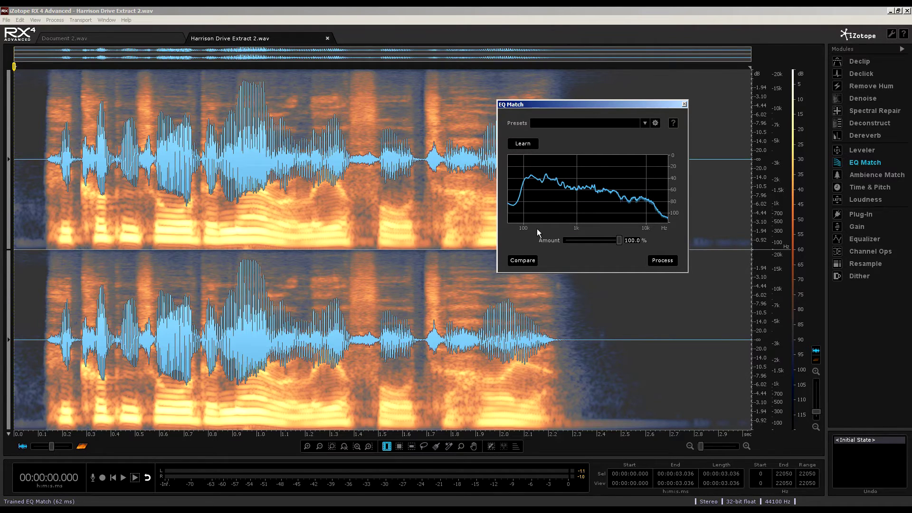
Add the learned profile as a new EQ Match preset, and close Harrison Drive Extract 2.wav with EQ Match left open.
left_click(655, 124)
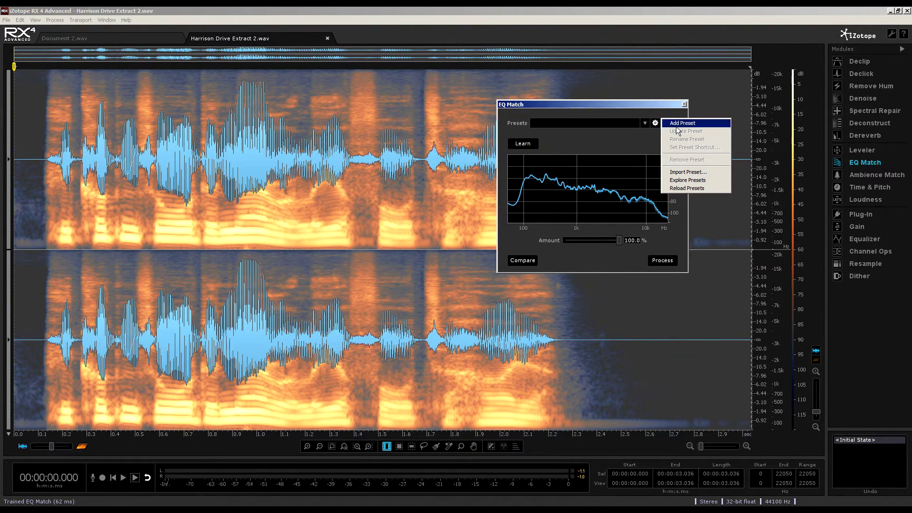
left_click(677, 125)
left_click(636, 141)
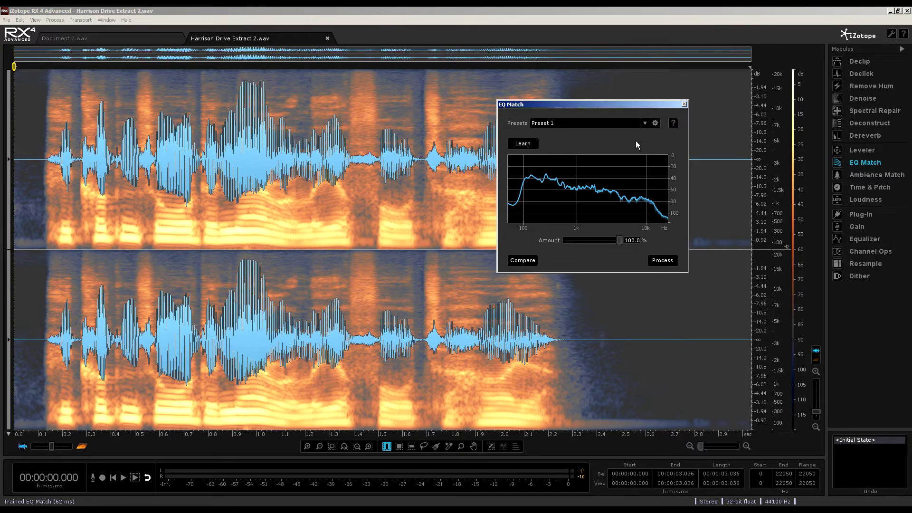
left_click(323, 228)
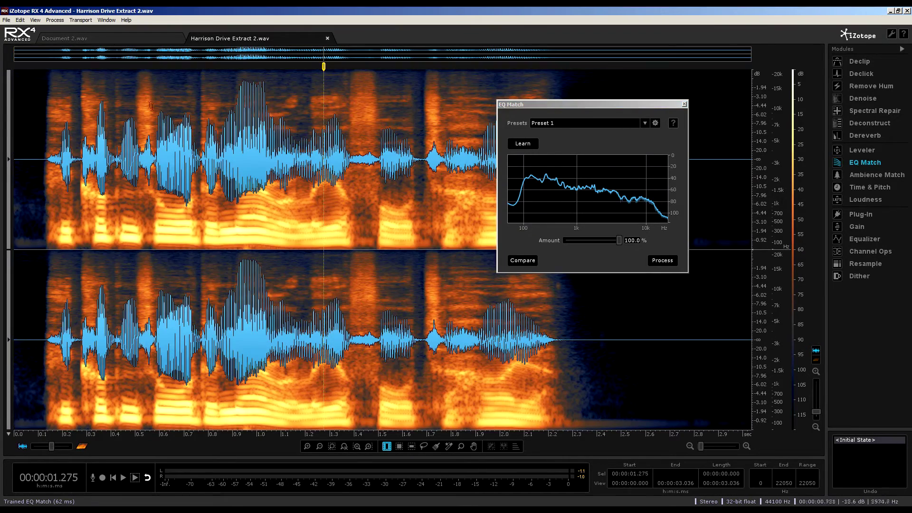
left_click(327, 39)
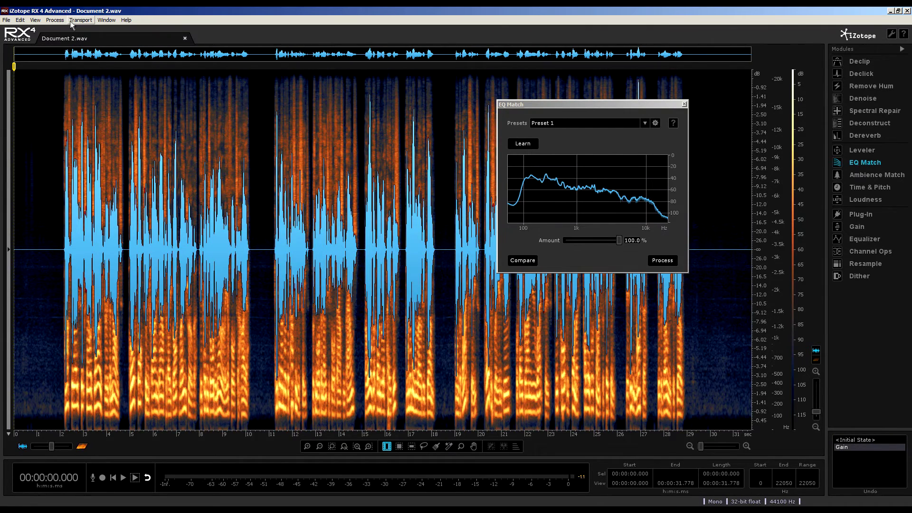
Play Document 2.wav from about 0.84 s, stop in the pause near 10.5 s, and return the playhead to about 0.86 s.
left_click(31, 209)
left_click(39, 228)
left_click(34, 243)
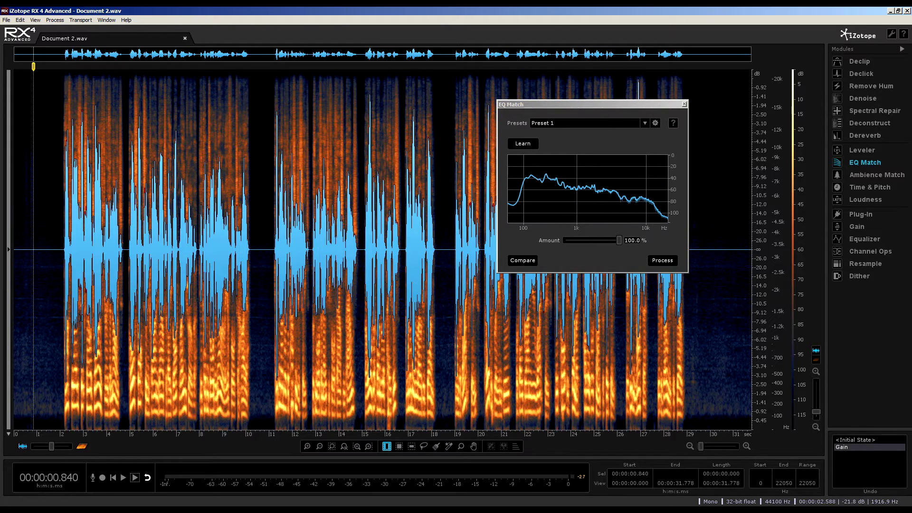
left_click(123, 479)
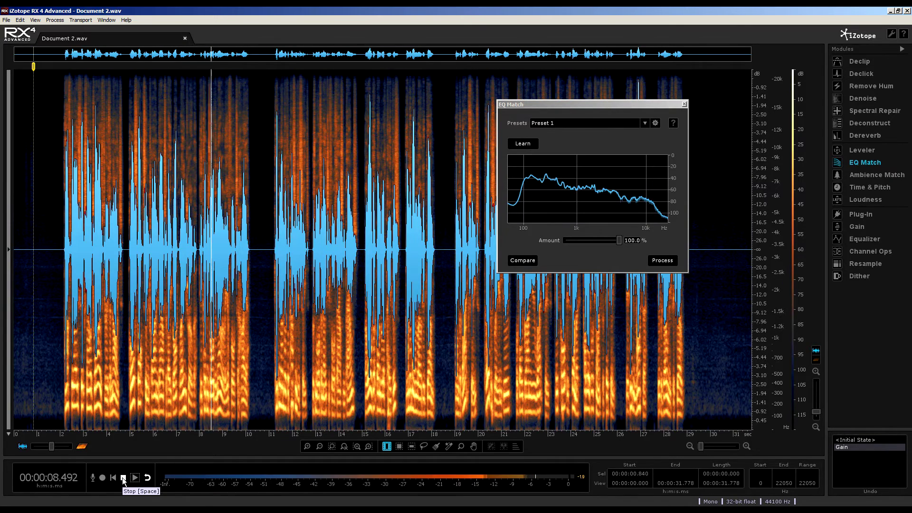
left_click(123, 478)
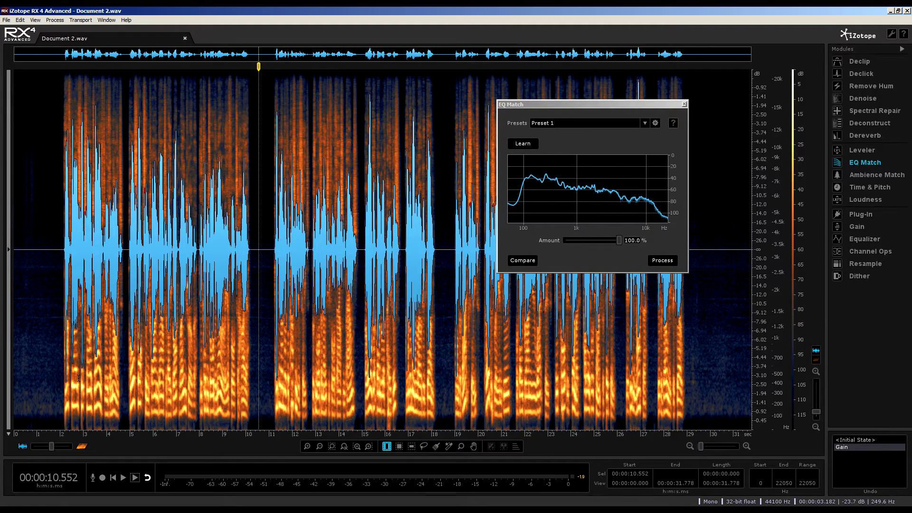
left_click(34, 375)
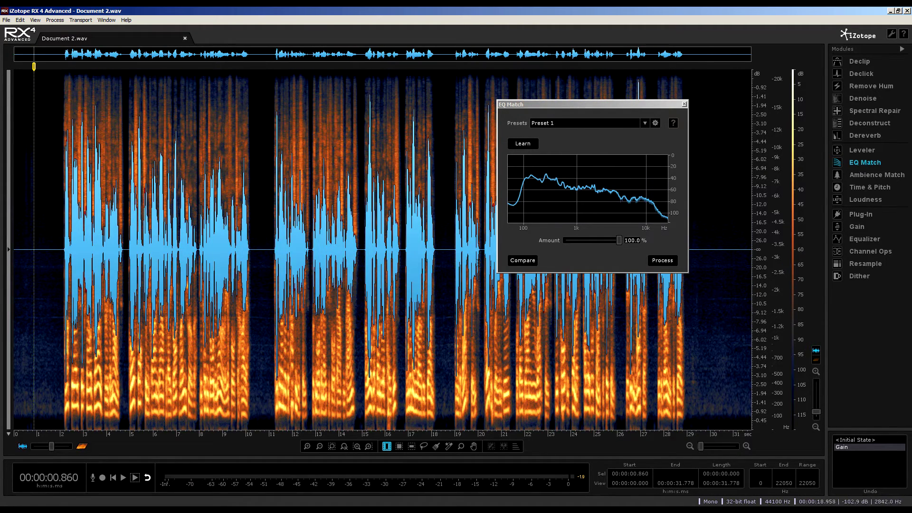
Process the whole recording with EQ Match using Preset 1 at 100% amount, and close the module.
left_click(664, 262)
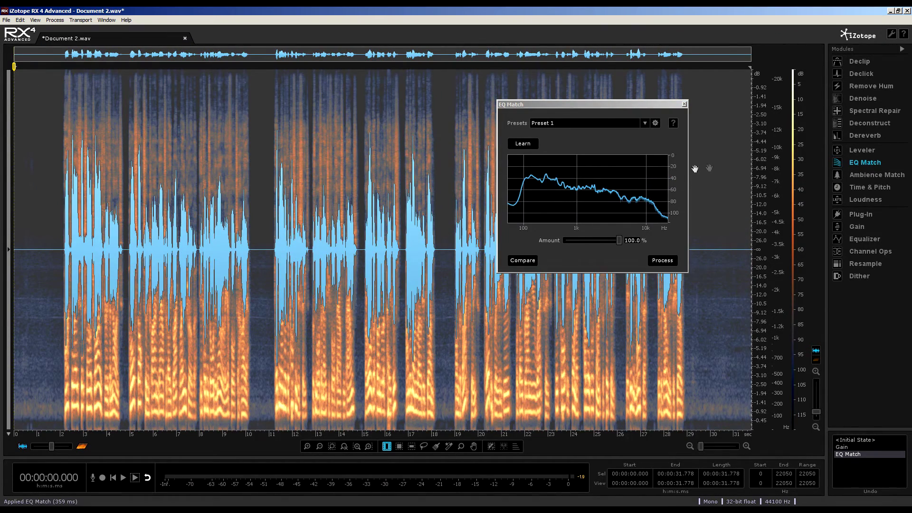
left_click(860, 163)
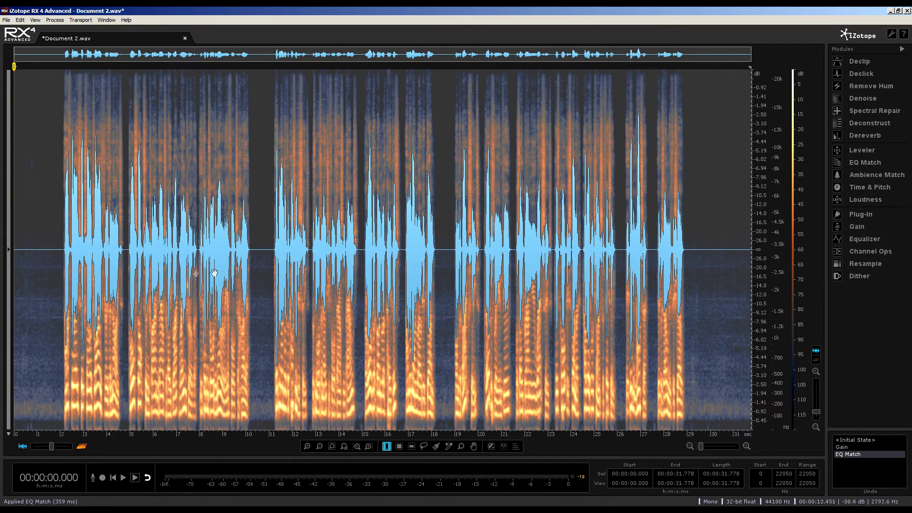
Listen to the EQ-matched recording from about 1 s and stop playback near 12.9 s.
left_click(38, 265)
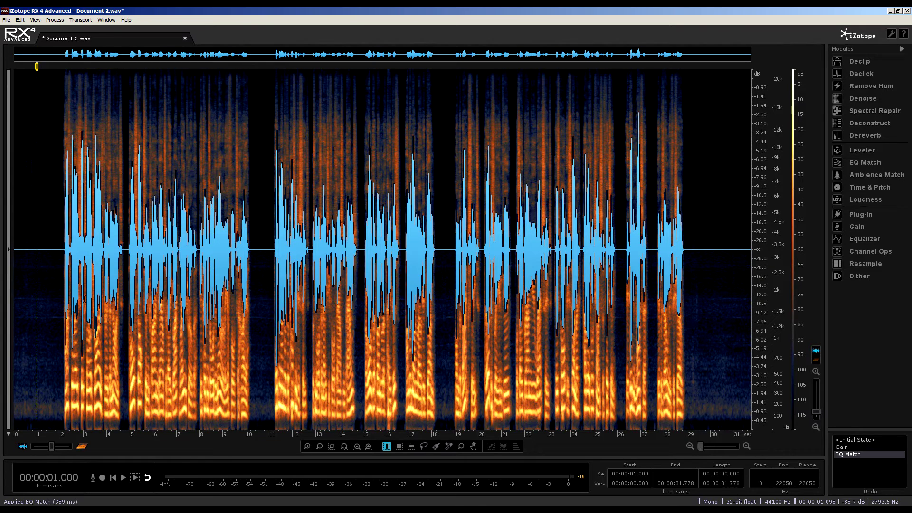
left_click(123, 478)
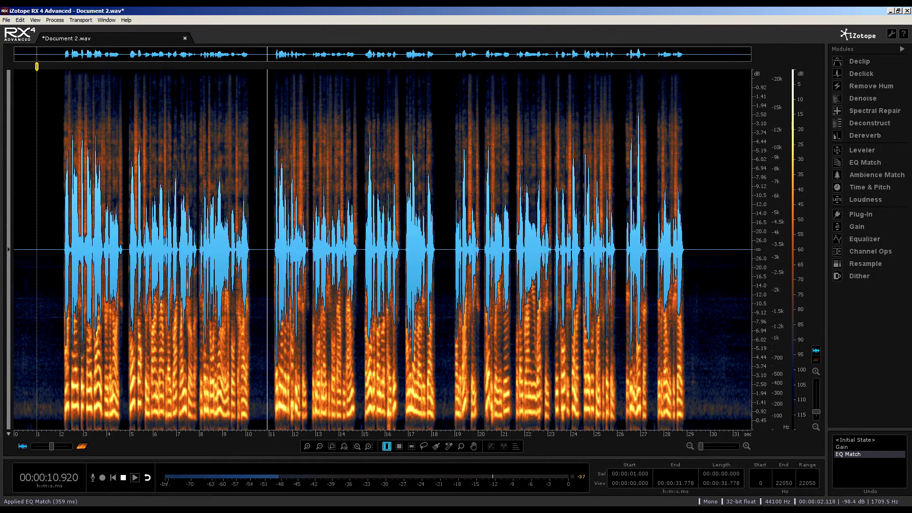
left_click(123, 478)
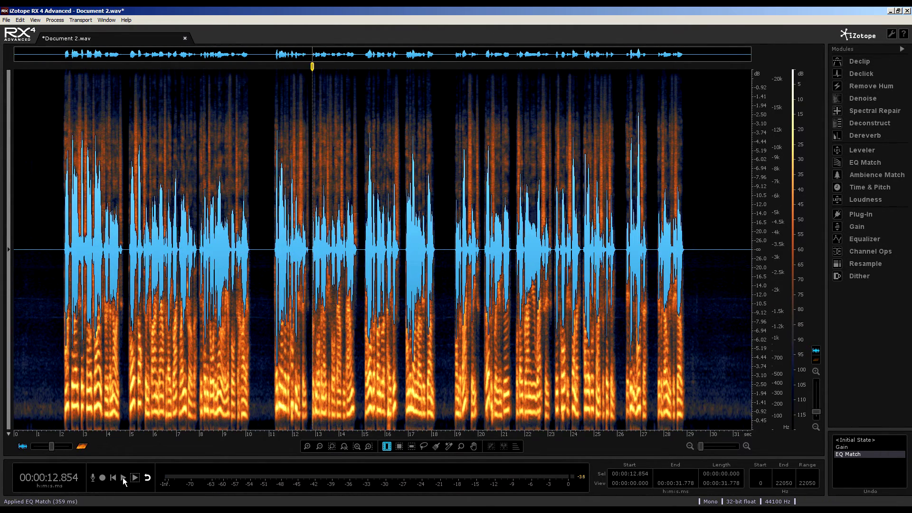
Return the playhead to the start of the recording and undo the EQ Match processing.
left_click(52, 332)
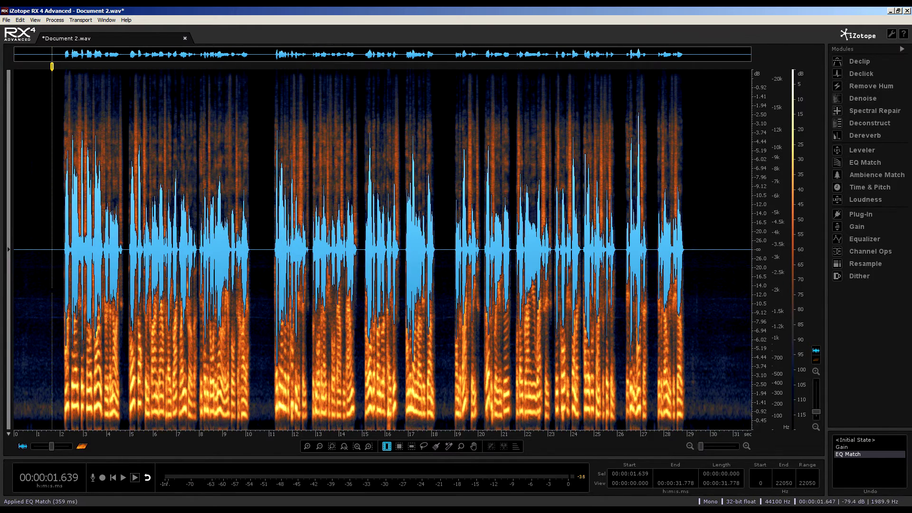
left_click(113, 478)
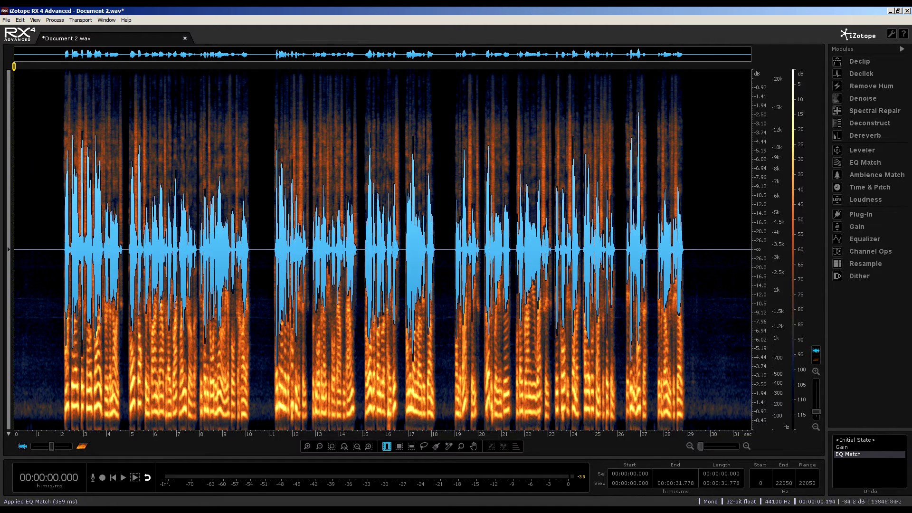
left_click(21, 22)
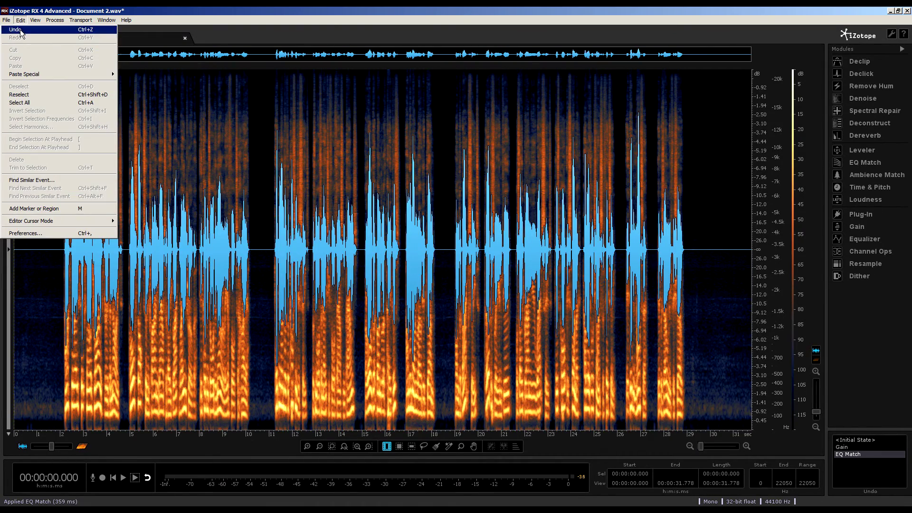
left_click(21, 30)
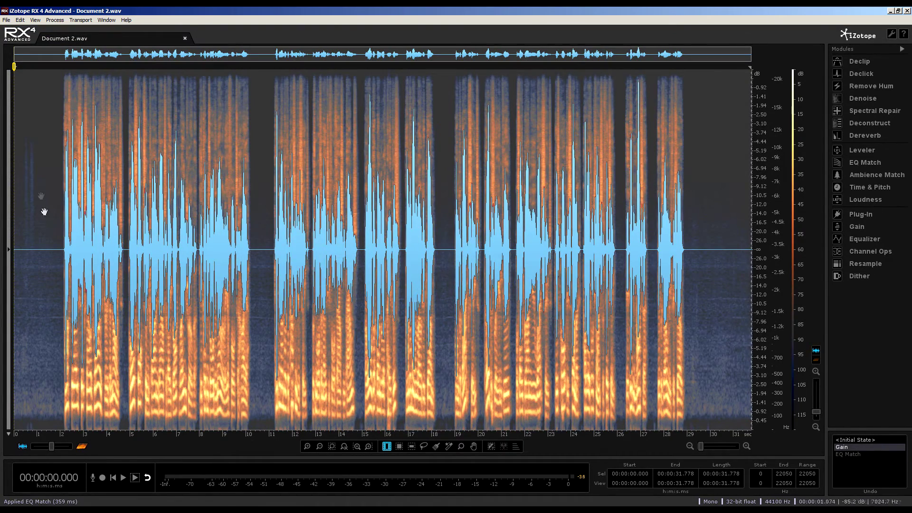
Set the EQ Match amount to 50% with Preset 1, process the whole recording, and close the module.
left_click(853, 164)
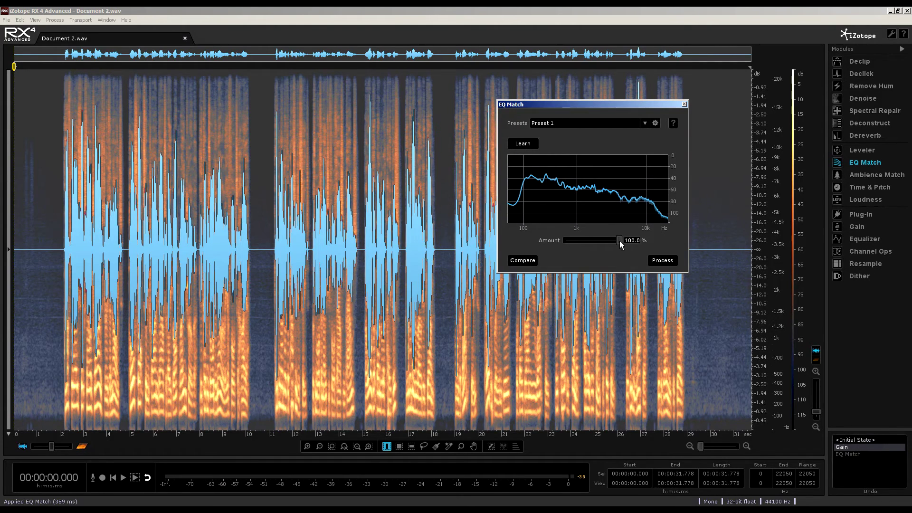
left_click_drag(619, 241, 593, 241)
left_click(639, 239)
type("50")
key("Return")
left_click(657, 260)
left_click(861, 164)
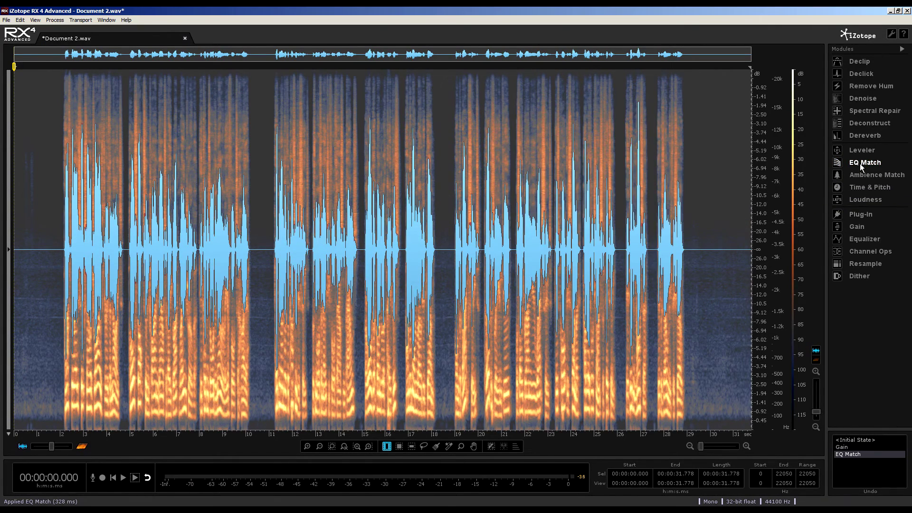
Play the processed recording from about 1.1 s until past the 10 s mark, then return the playhead to the start.
left_click(39, 271)
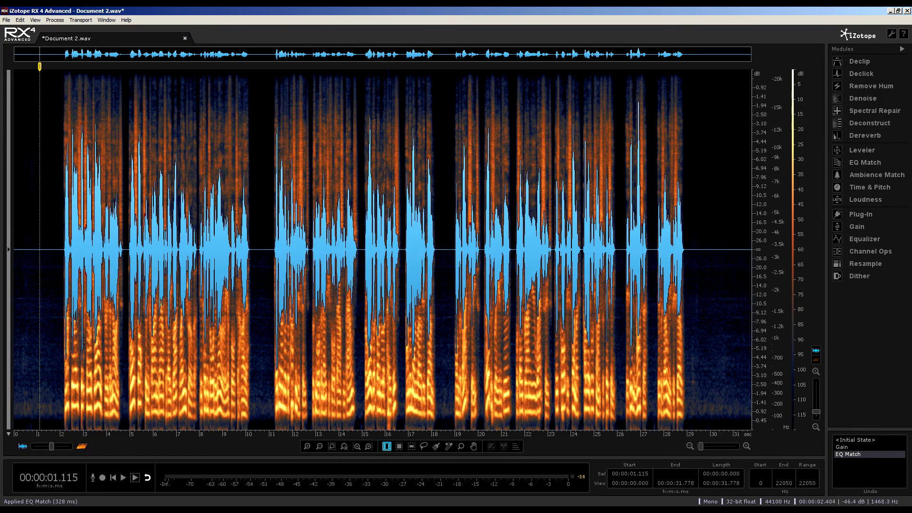
left_click(123, 477)
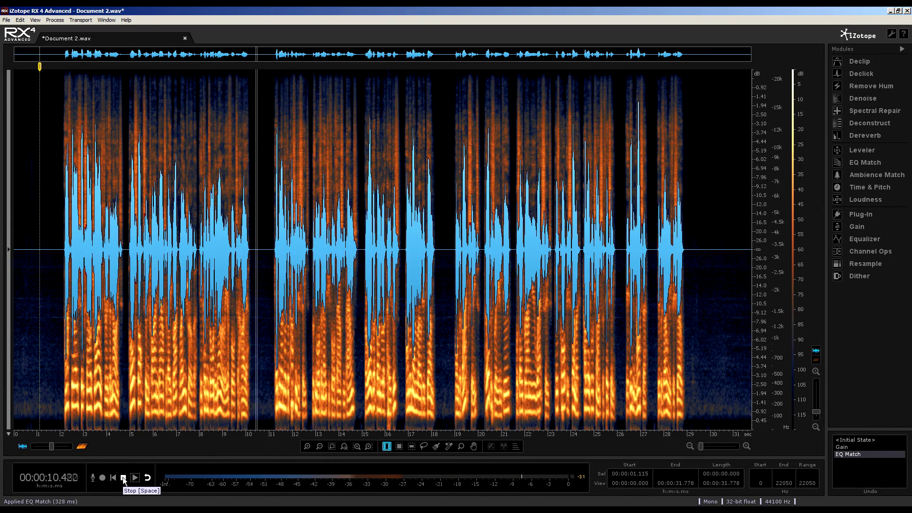
left_click(123, 478)
left_click(113, 478)
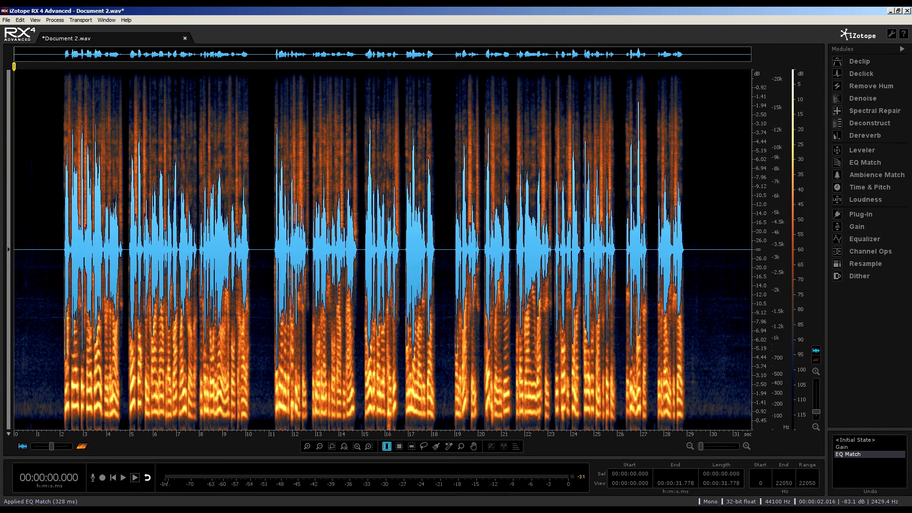
Normalize the recording to a target peak level of -0.50 dBFS with Gain, and place the playhead at about 1 s.
left_click(857, 227)
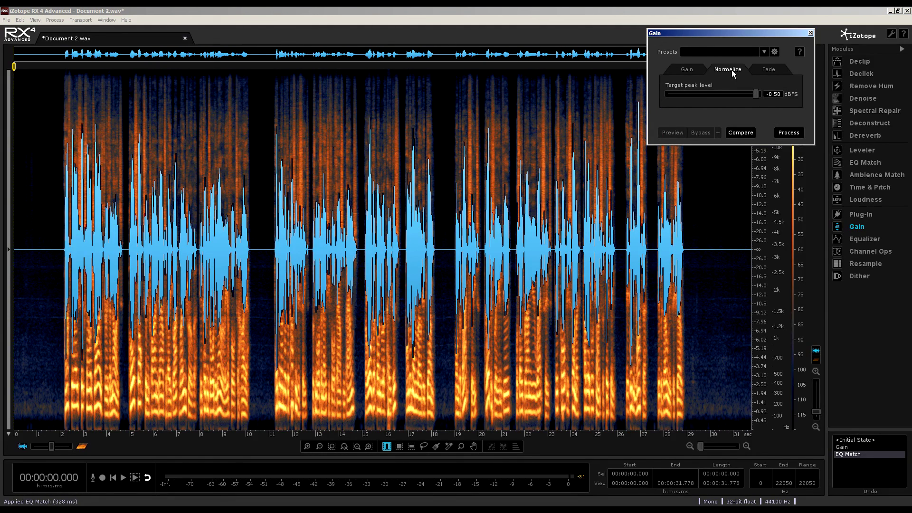
left_click(787, 134)
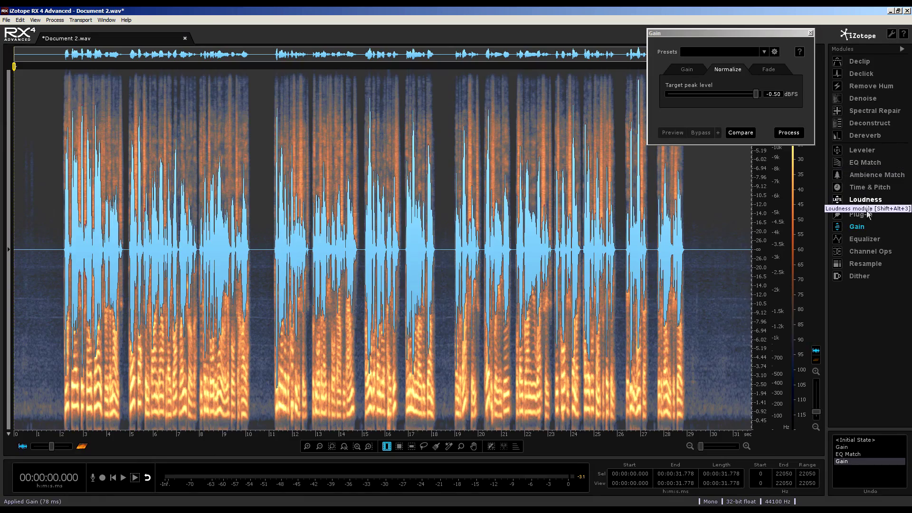
left_click(857, 227)
left_click(37, 276)
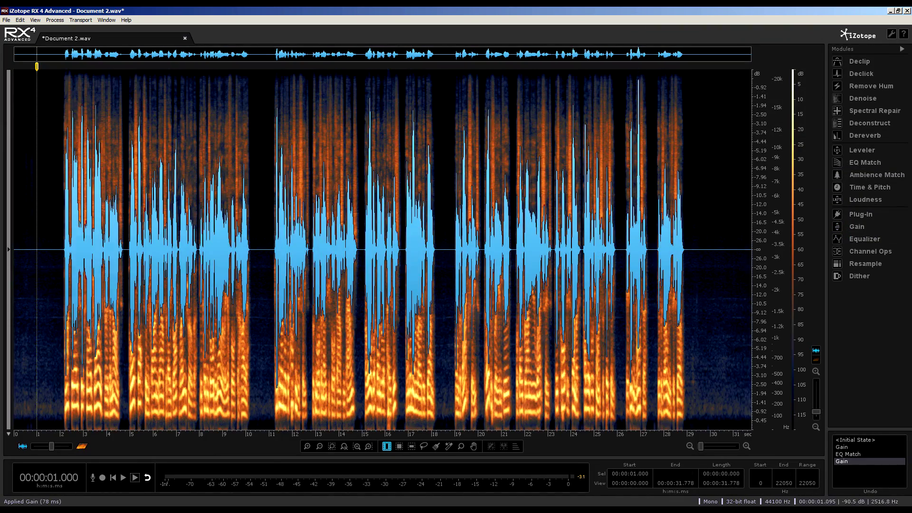